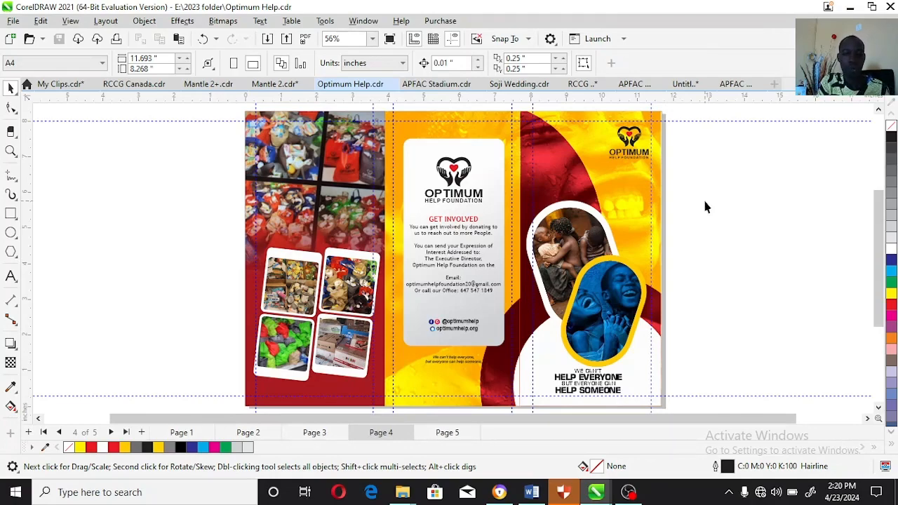
# - Preview the trifold brochure design on page 4 at full screen, both times returning to the normal document view
pyautogui.press('F9')
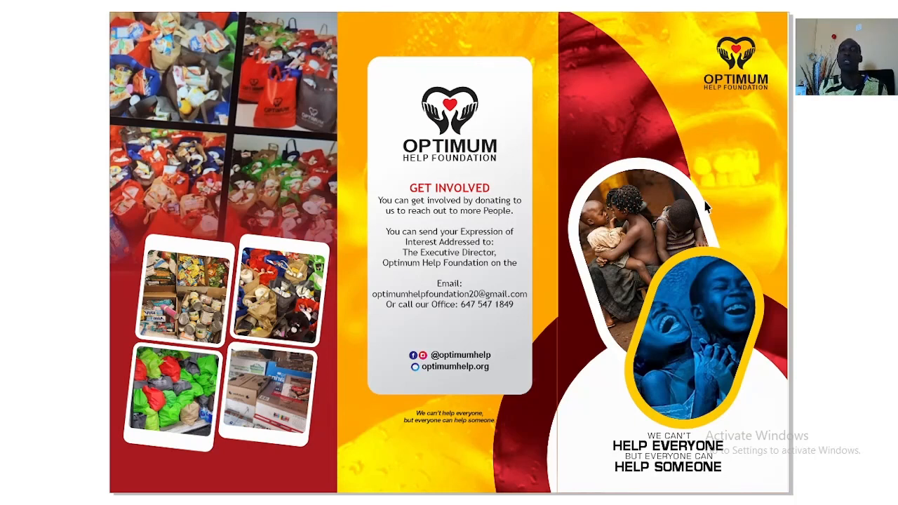
pyautogui.click(763, 193)
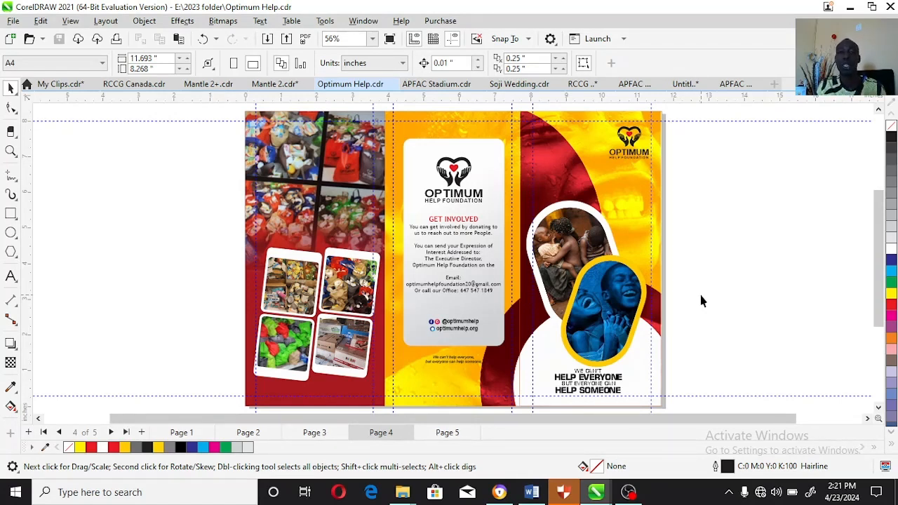
pyautogui.press('F9')
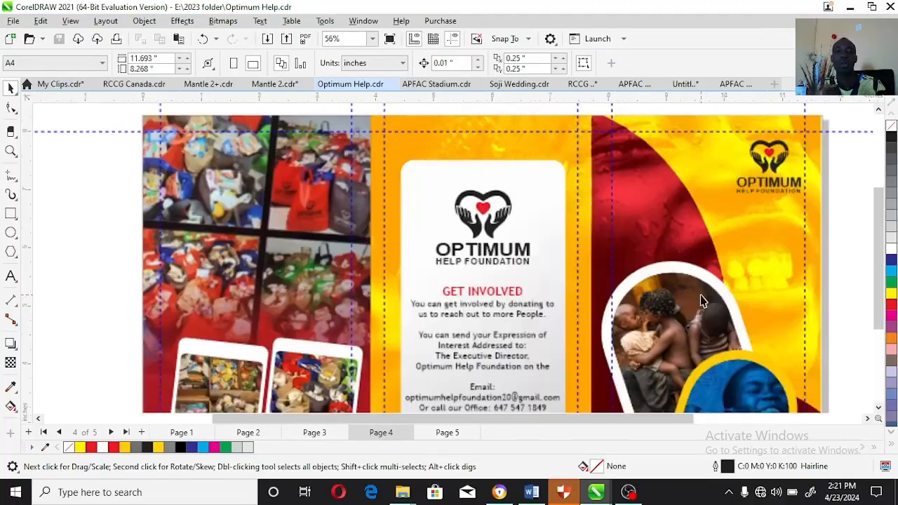
pyautogui.click(663, 321)
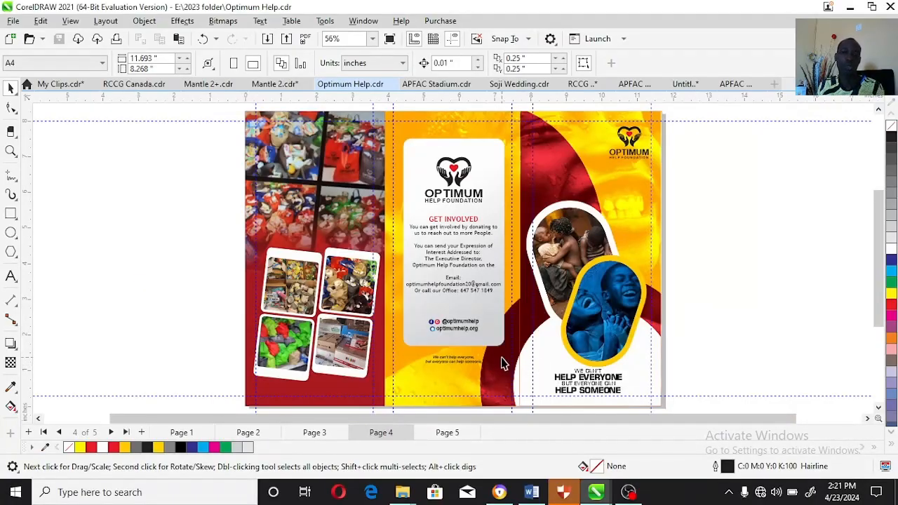
# - Switch to the web browser and search Google Images for "3 folded flier free mockups"
pyautogui.click(503, 492)
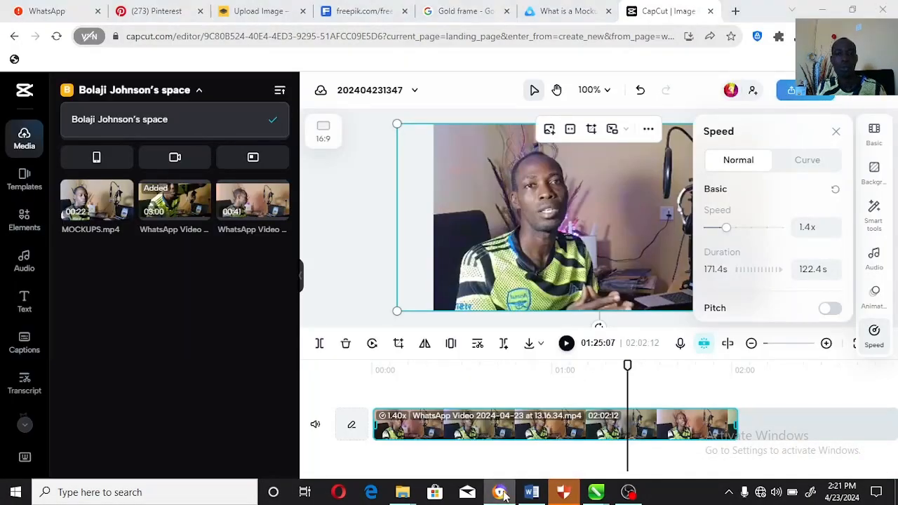
pyautogui.click(502, 488)
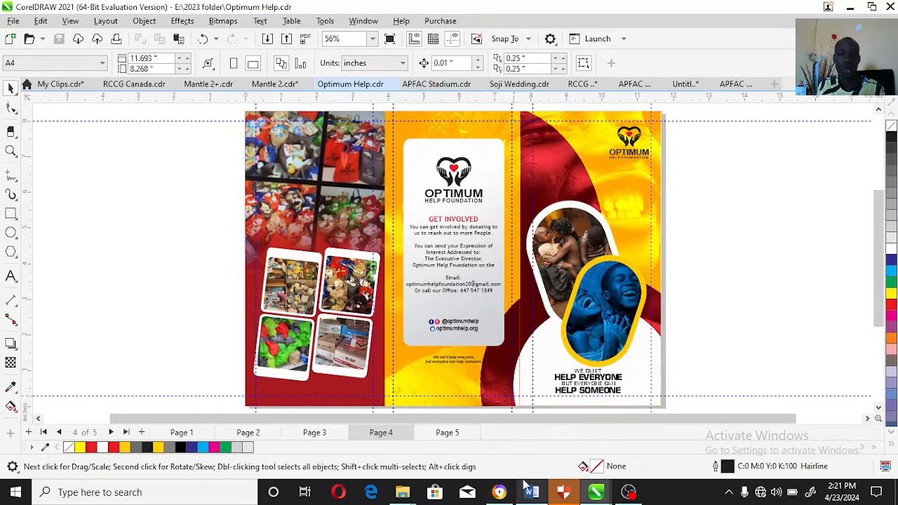
pyautogui.click(502, 492)
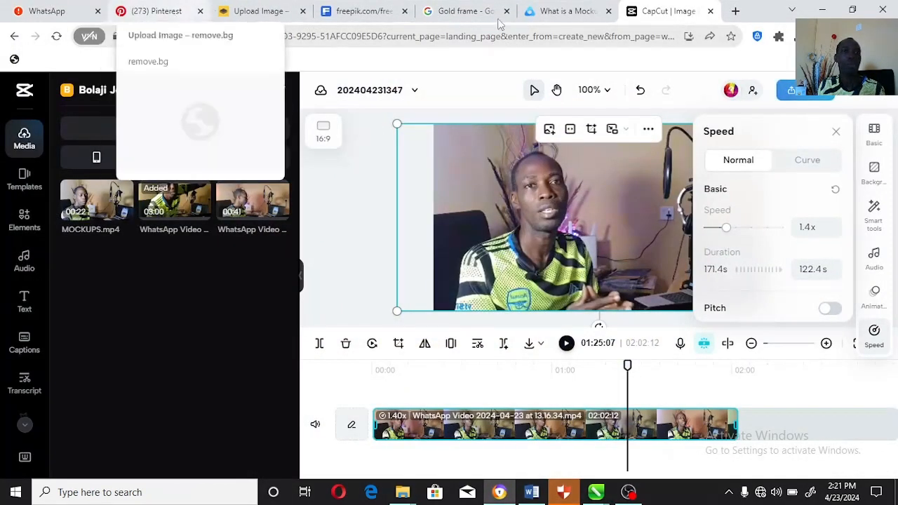
pyautogui.click(462, 13)
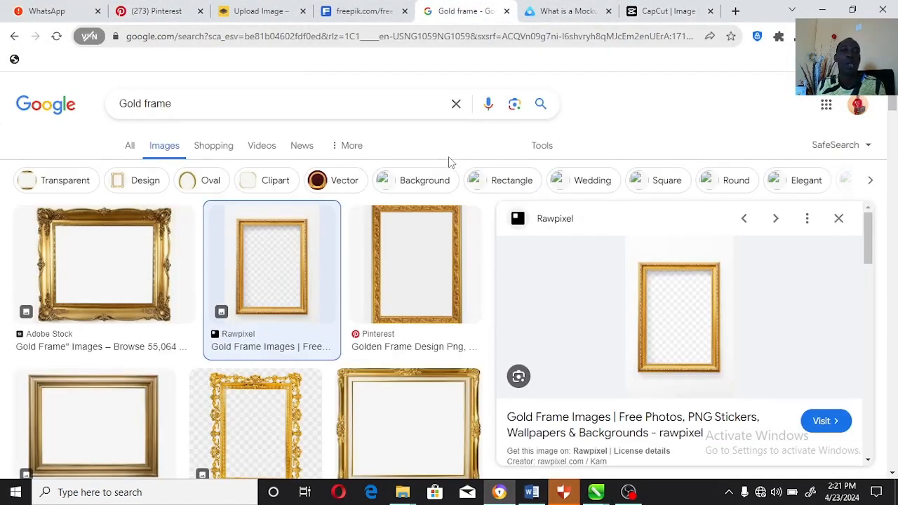
pyautogui.click(215, 112)
pyautogui.moveTo(257, 92); pyautogui.dragTo(80, 120)
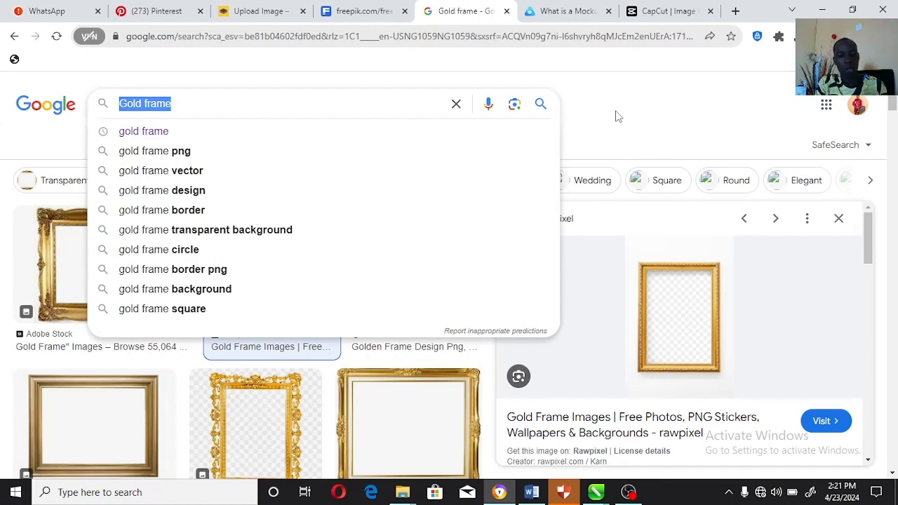
pyautogui.write('3 f')
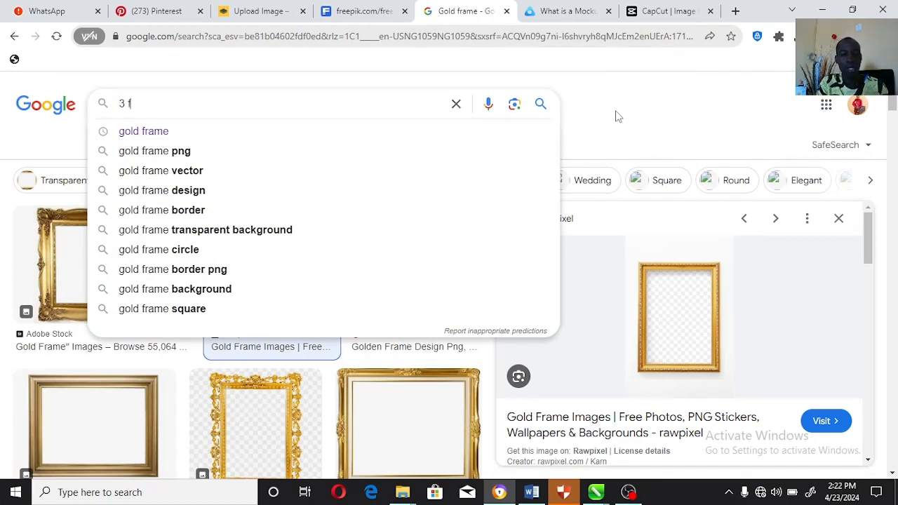
pyautogui.write('older')
pyautogui.press('BackSpace')
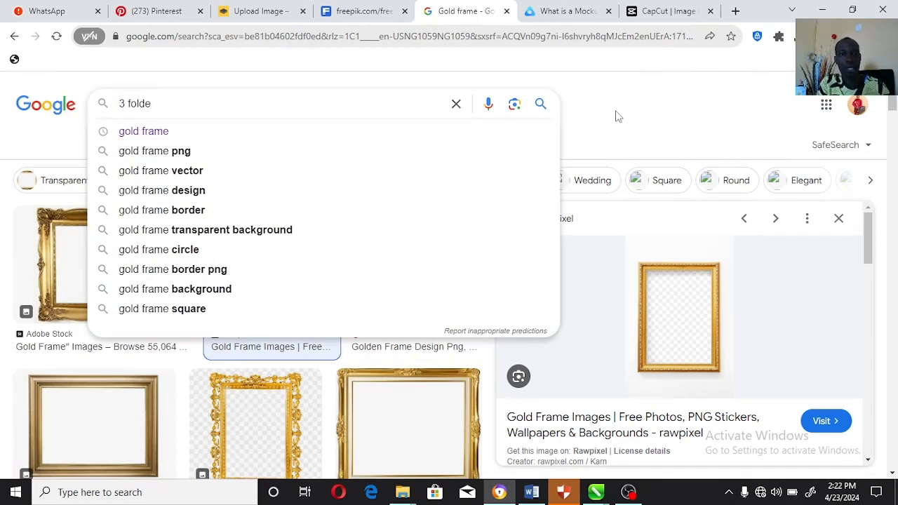
pyautogui.click(617, 116)
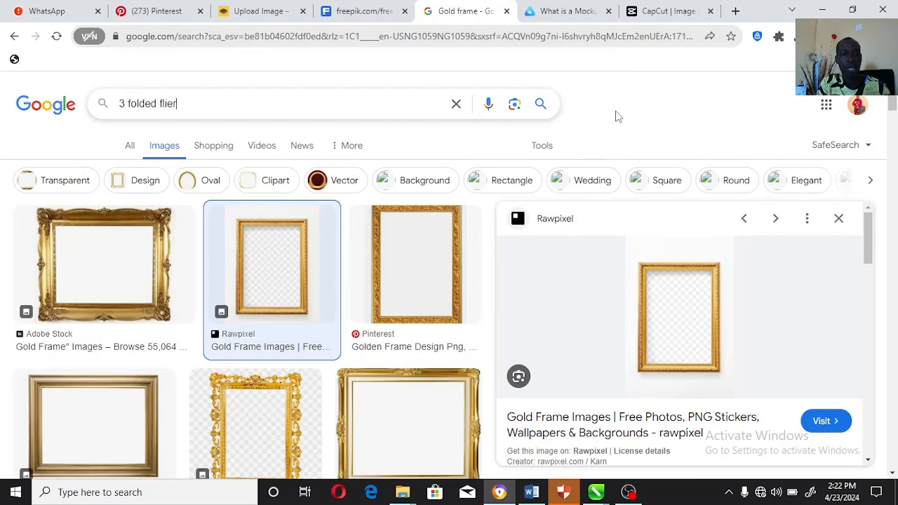
pyautogui.write('flier fre')
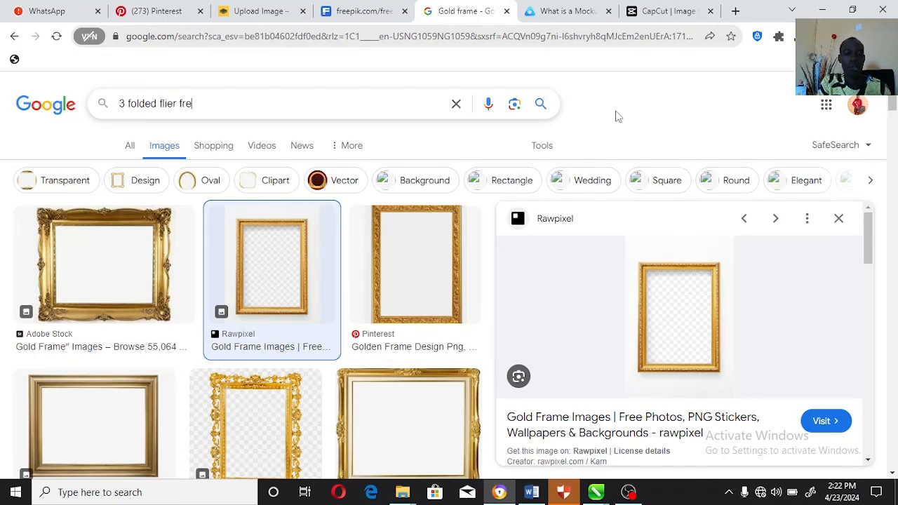
pyautogui.write('e mock')
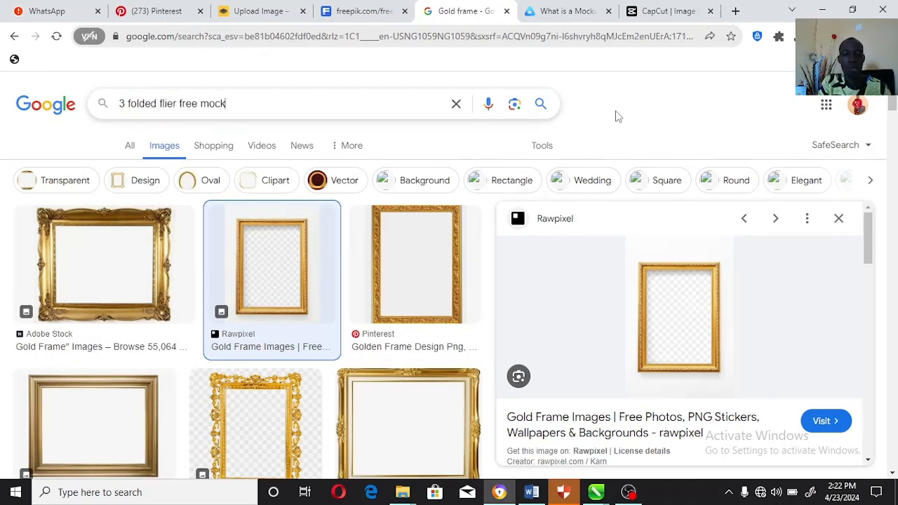
pyautogui.write('ups')
pyautogui.press('Return')
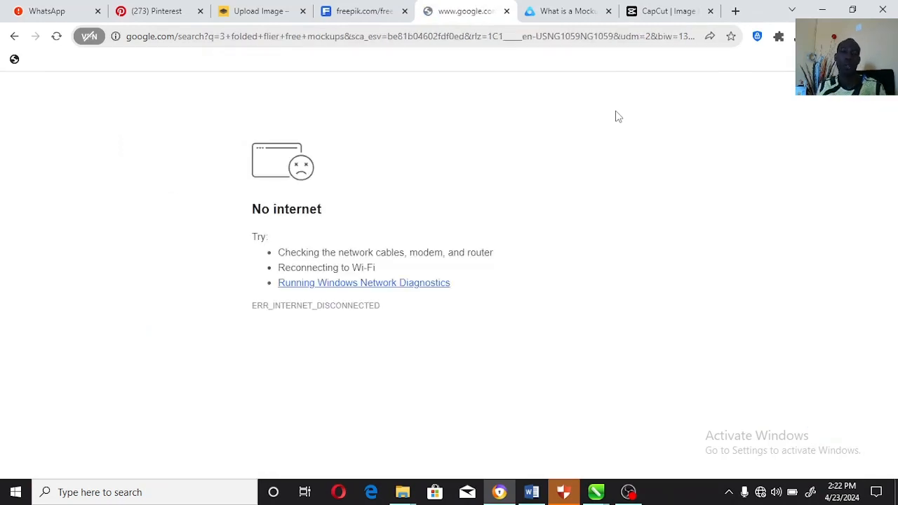
# - Connect the computer to the Galaxy A5195AD Wi-Fi network so the mockup search can load
pyautogui.click(760, 492)
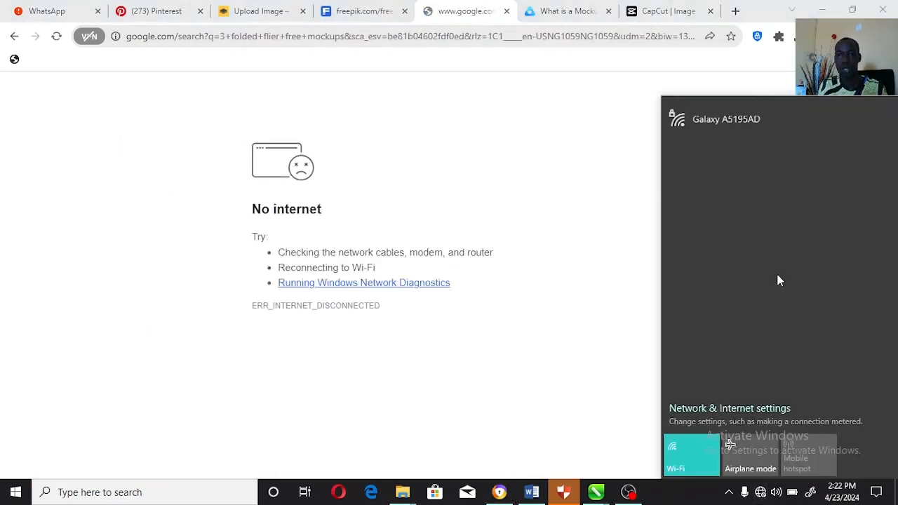
pyautogui.click(793, 130)
pyautogui.click(828, 181)
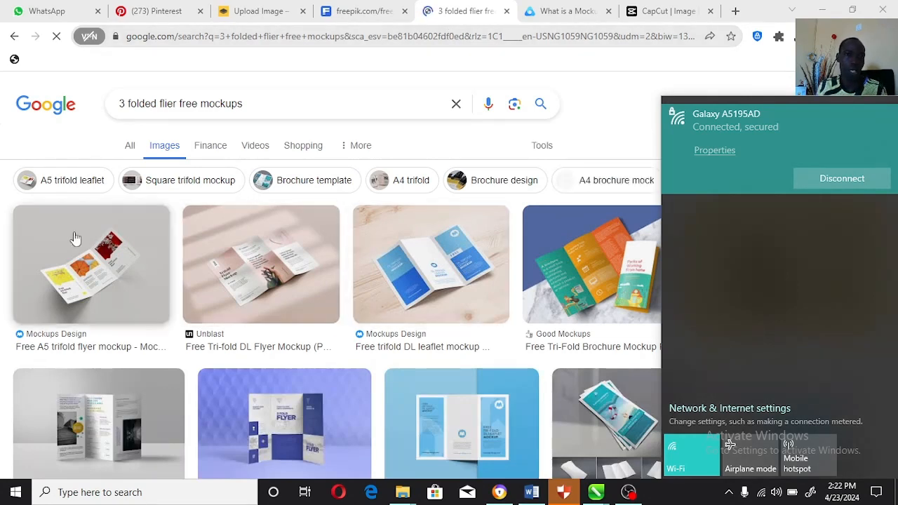
pyautogui.click(557, 125)
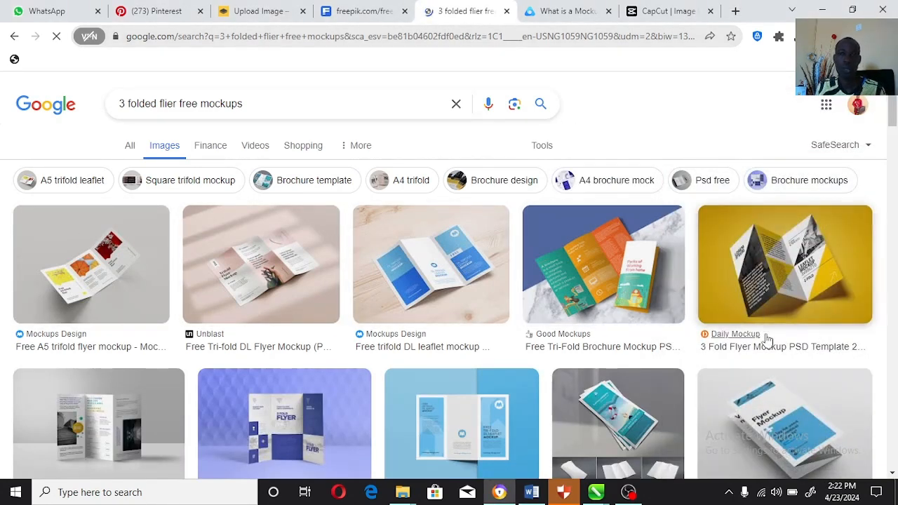
# - Show all web results for the mockup search and open Freepik's Trifold Mockup page
pyautogui.scroll(-1, 280, 330)
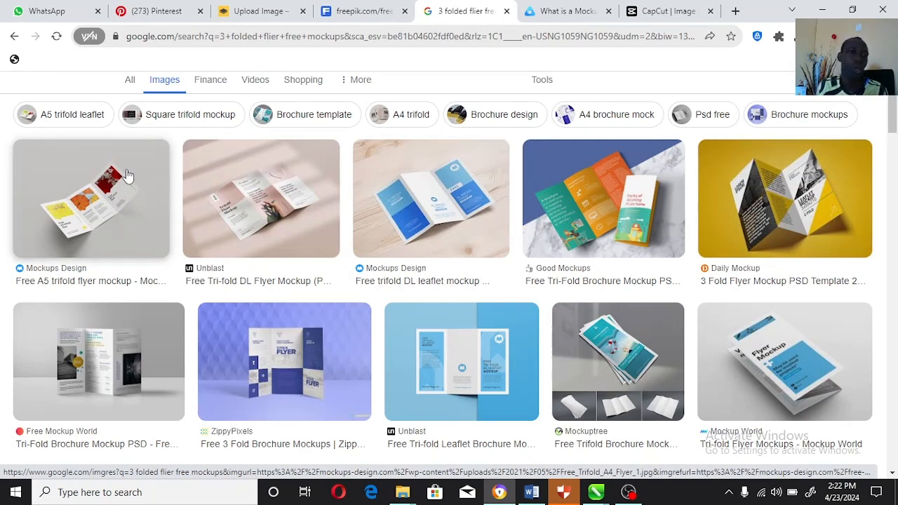
pyautogui.click(131, 82)
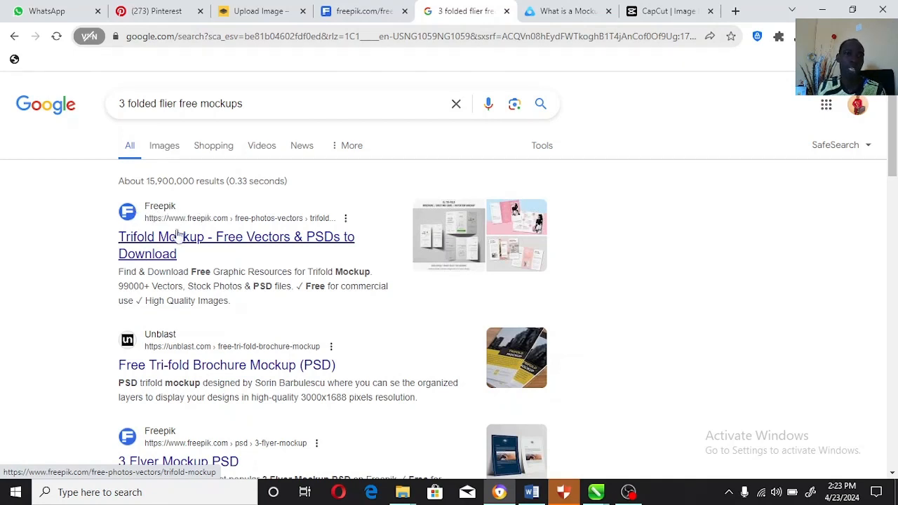
pyautogui.click(165, 212)
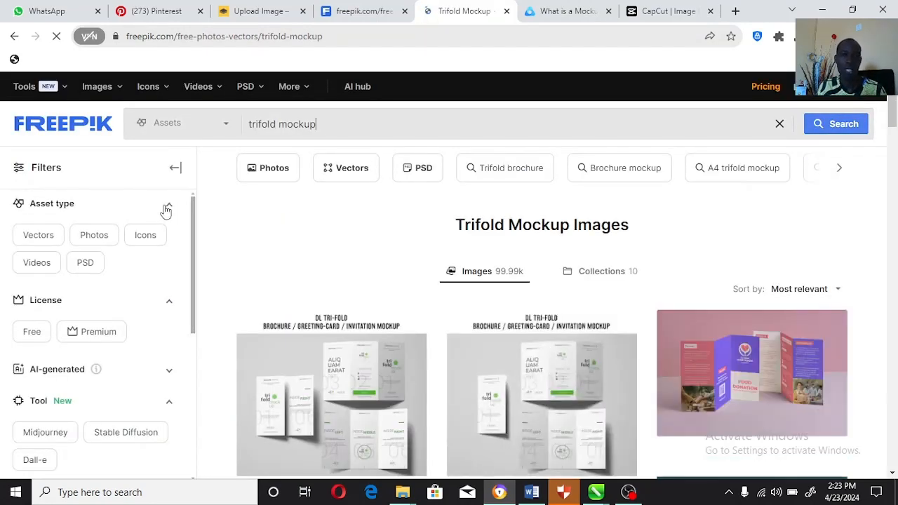
# - Browse Freepik's trifold mockup images and examine the available brochure designs, including which are free or premium
pyautogui.scroll(-2, 544, 333)
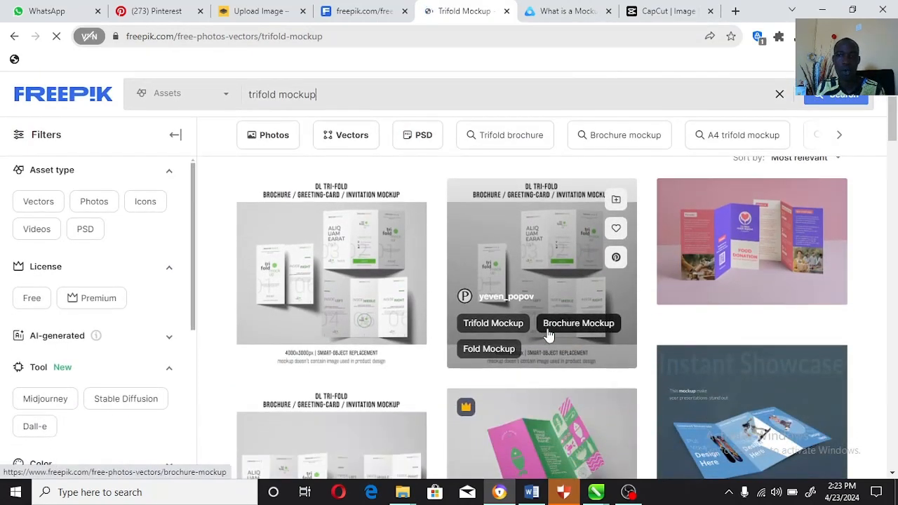
pyautogui.scroll(-2, 548, 332)
pyautogui.scroll(-4, 583, 294)
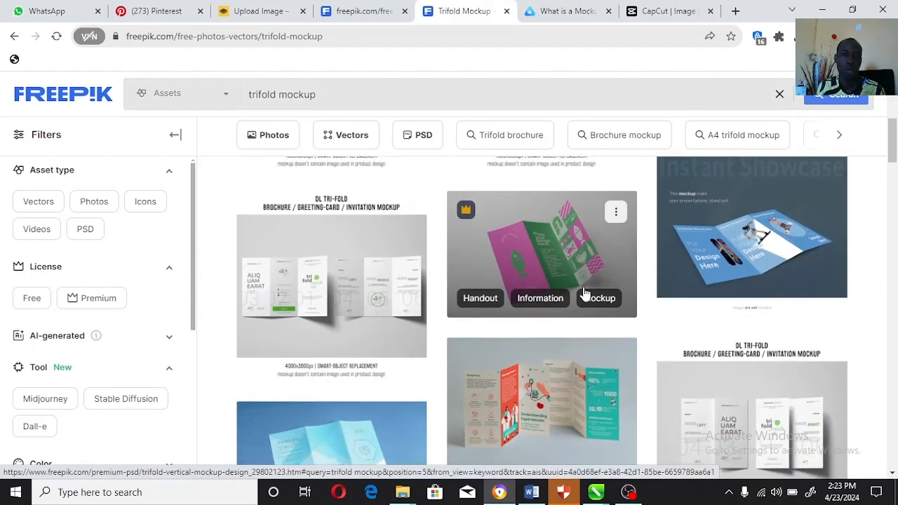
pyautogui.scroll(-2, 583, 295)
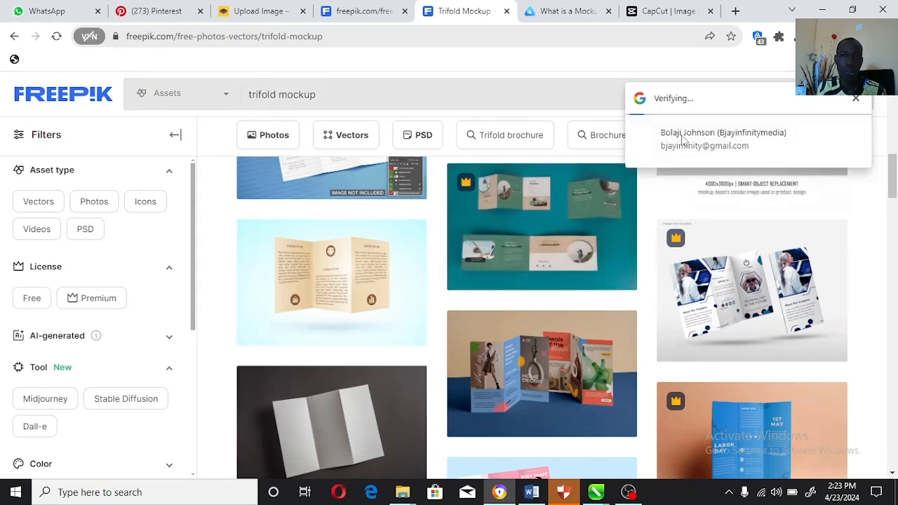
pyautogui.scroll(2, 477, 202)
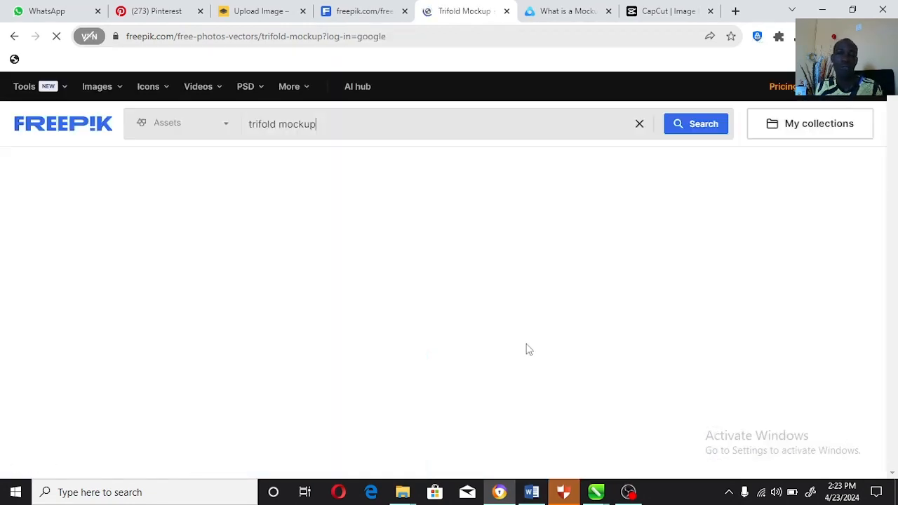
pyautogui.click(28, 91)
pyautogui.scroll(-2, 592, 351)
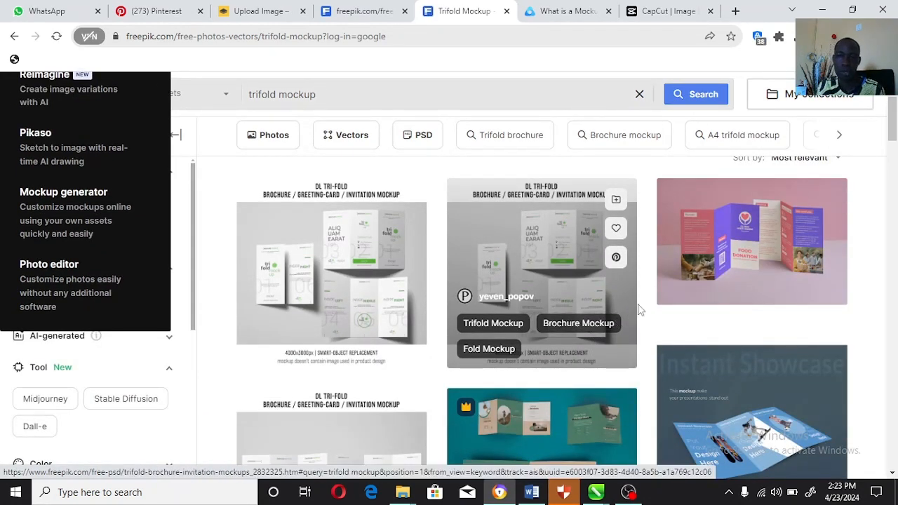
pyautogui.scroll(-3, 638, 309)
pyautogui.scroll(3, 666, 312)
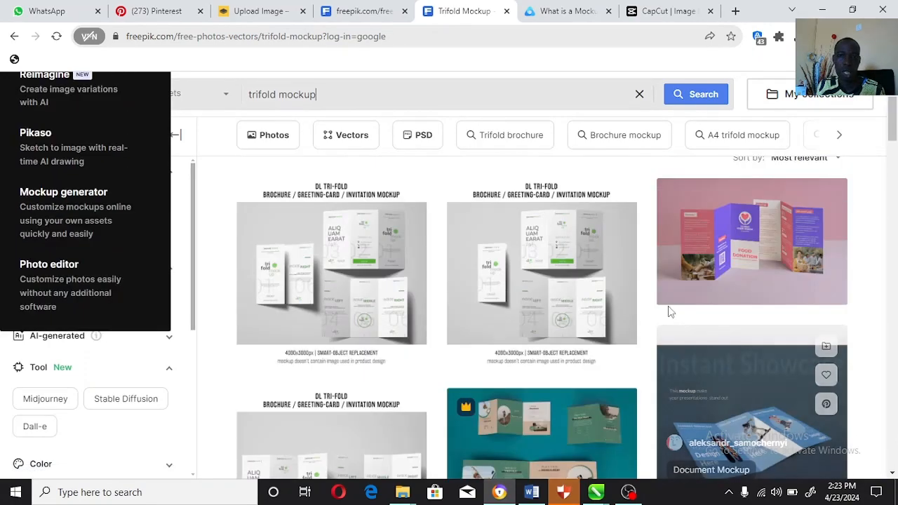
pyautogui.scroll(1, 668, 313)
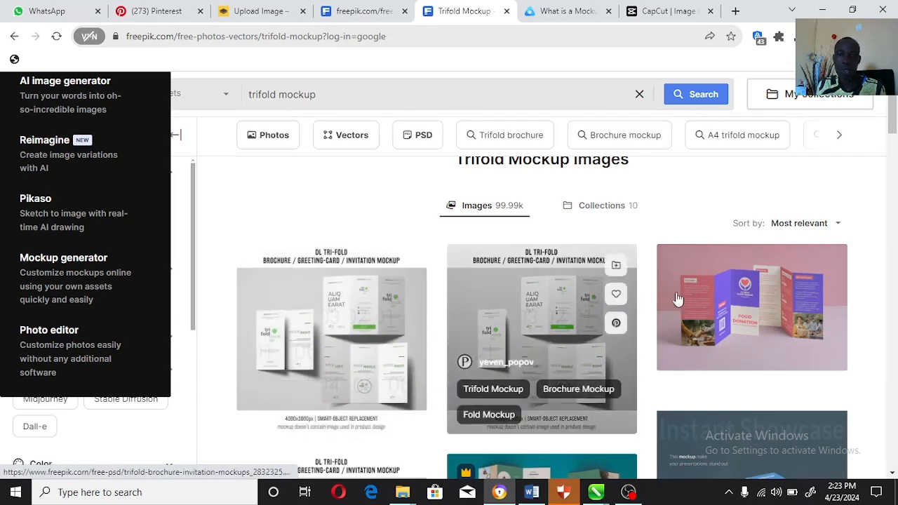
pyautogui.scroll(-2, 701, 292)
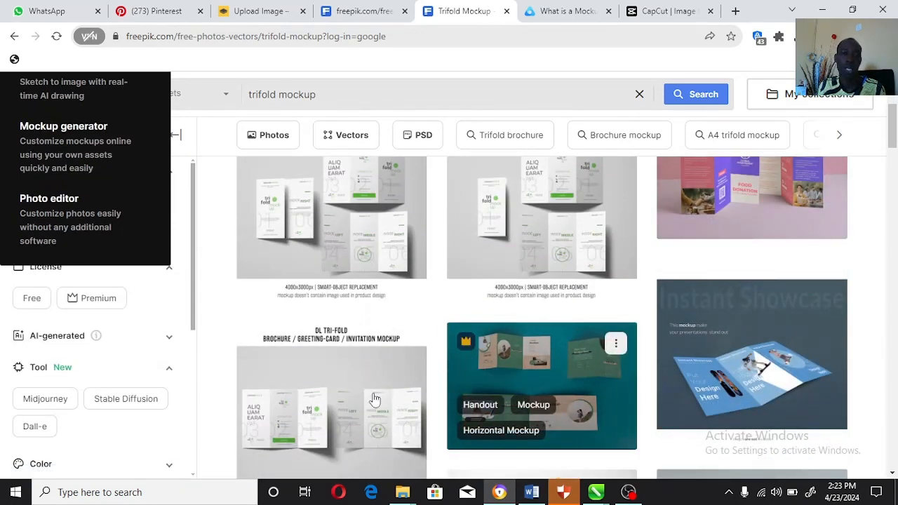
pyautogui.scroll(-3, 372, 400)
pyautogui.scroll(-3, 533, 308)
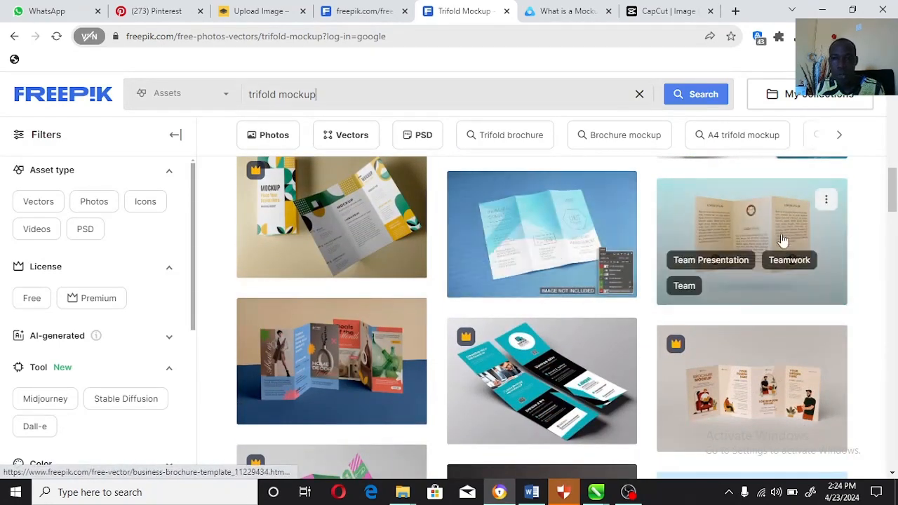
pyautogui.scroll(-10, 614, 287)
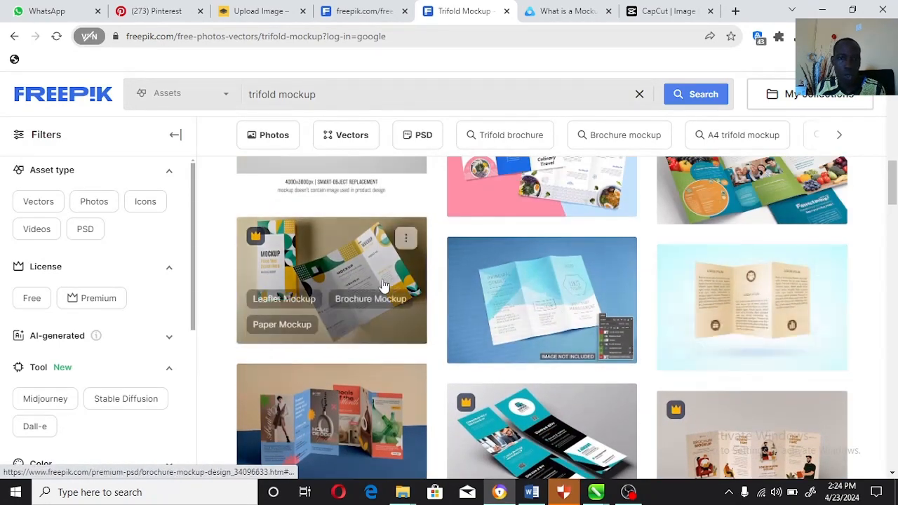
# - Open the free global food rescue charity trifold brochure from the Freepik results and download it under the free, attribution-required option
pyautogui.scroll(10, 614, 288)
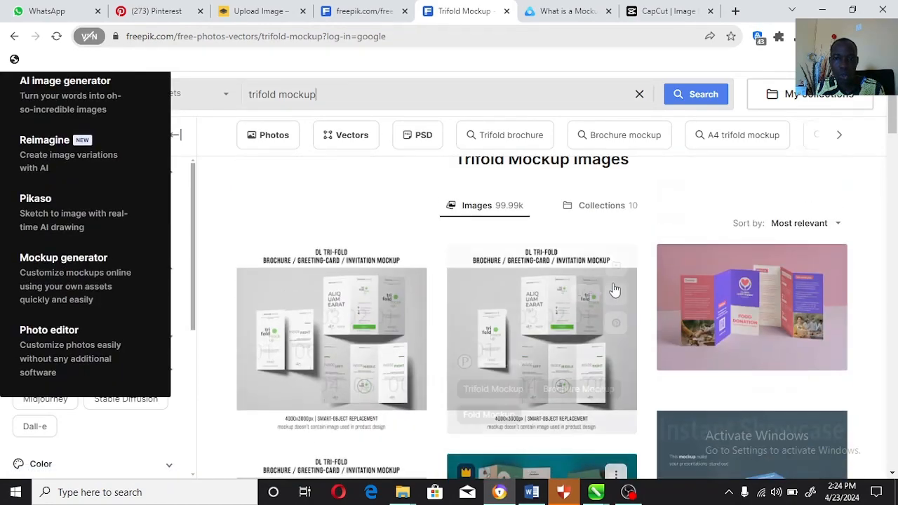
pyautogui.scroll(-10, 761, 316)
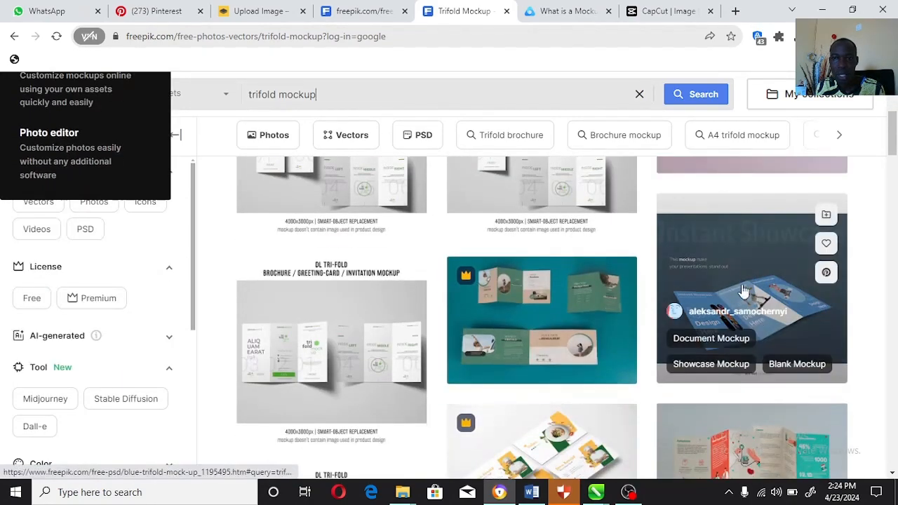
pyautogui.scroll(10, 749, 273)
pyautogui.click(749, 347)
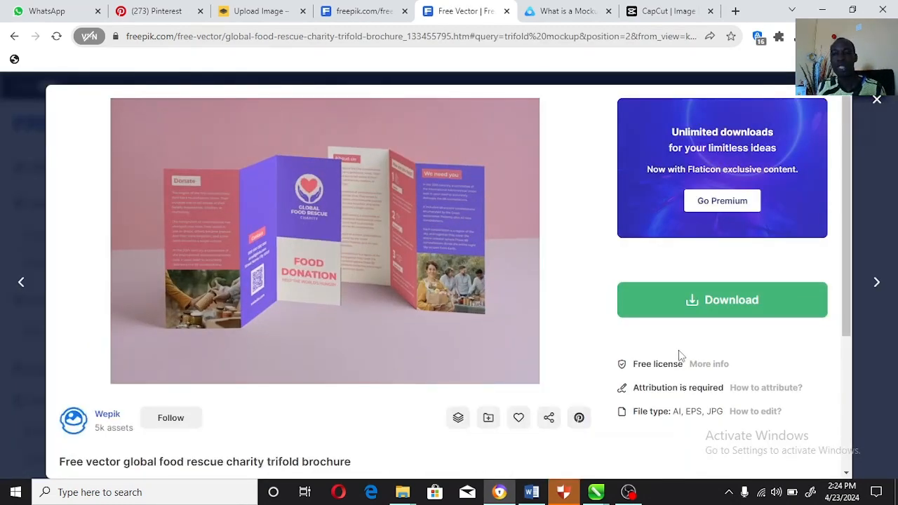
pyautogui.click(730, 309)
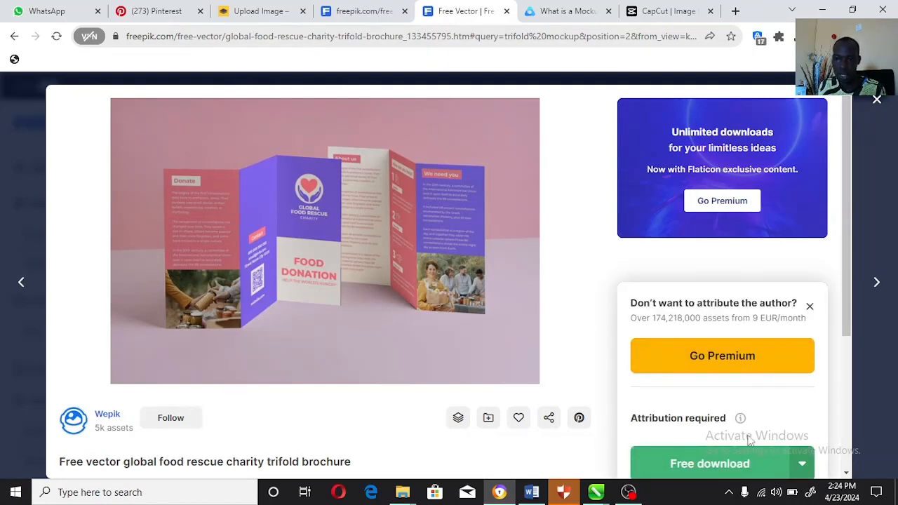
pyautogui.scroll(-2, 429, 310)
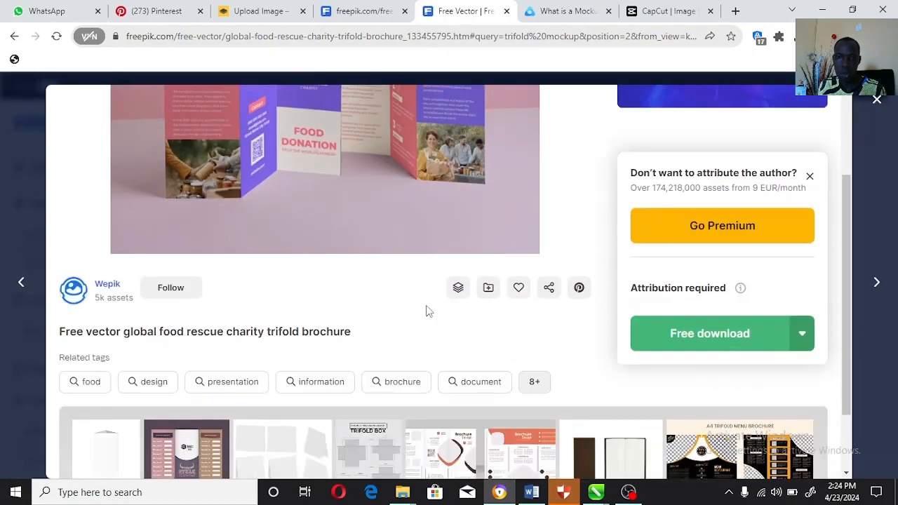
pyautogui.click(739, 339)
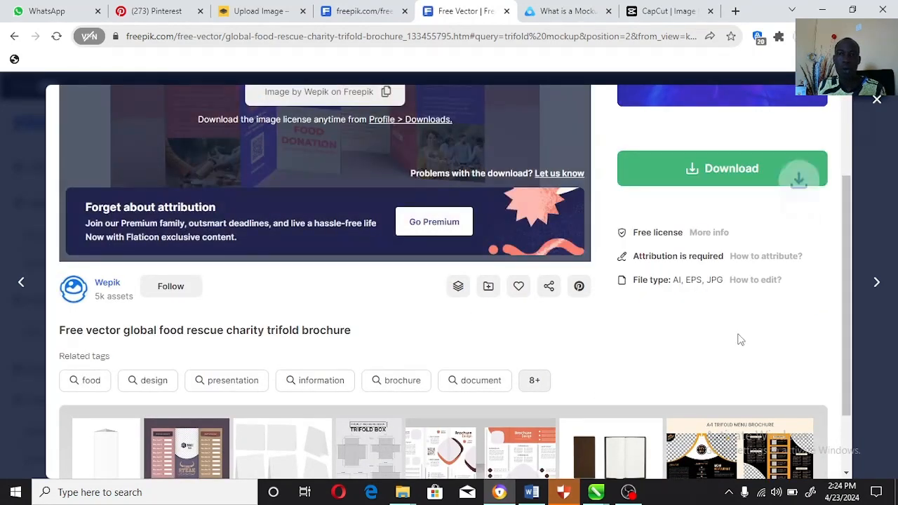
# - Open the downloaded global-food-rescue-charity-trifold-brochure.zip to inspect its file types, and close the archive window
pyautogui.click(800, 36)
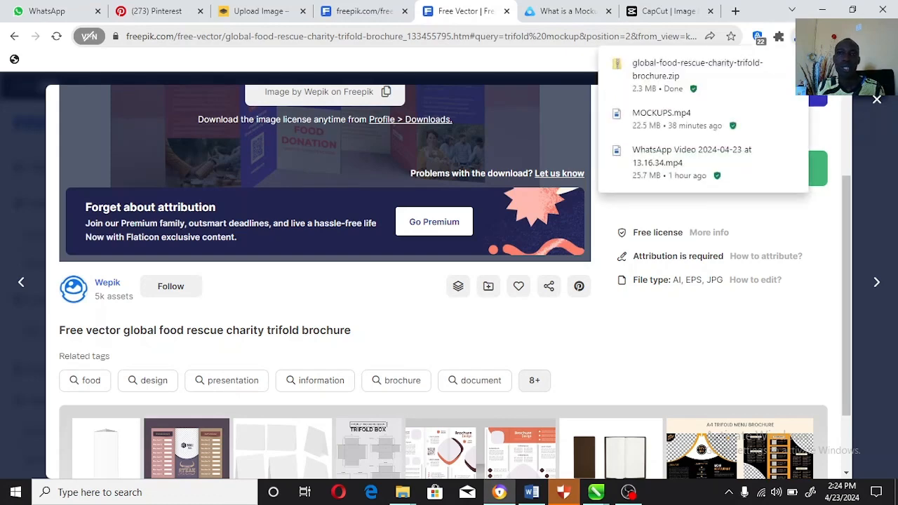
pyautogui.click(639, 137)
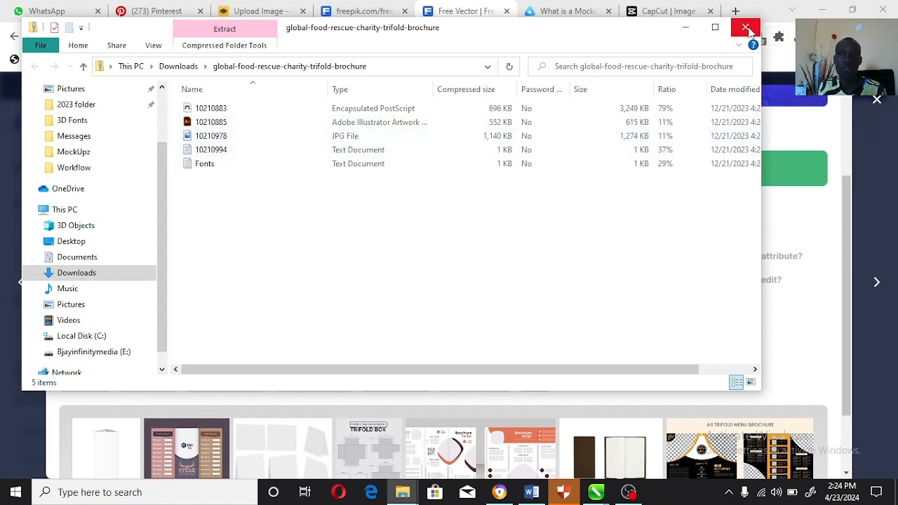
pyautogui.click(745, 27)
pyautogui.scroll(2, 182, 202)
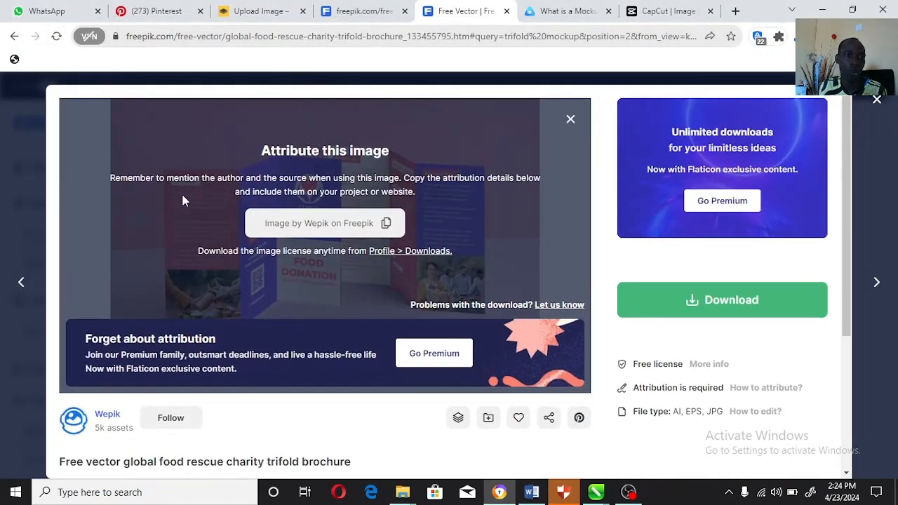
# - Return to the trifold mockup results and download the free hypertension management trifold brochure template design
pyautogui.click(14, 35)
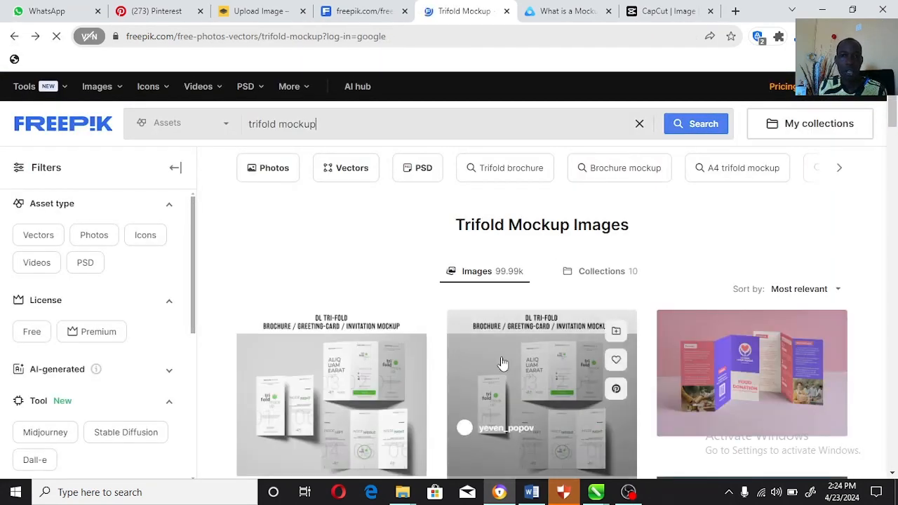
pyautogui.scroll(-3, 669, 400)
pyautogui.scroll(-1, 669, 400)
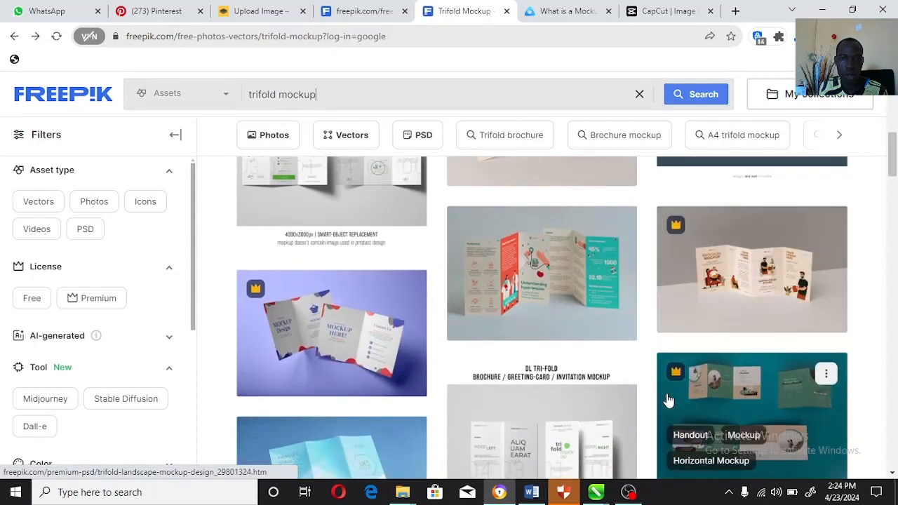
pyautogui.click(561, 295)
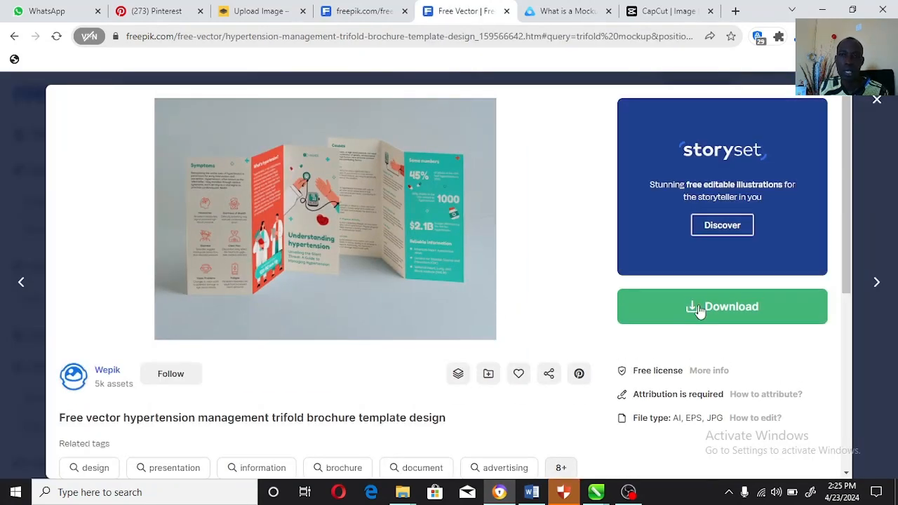
pyautogui.click(737, 306)
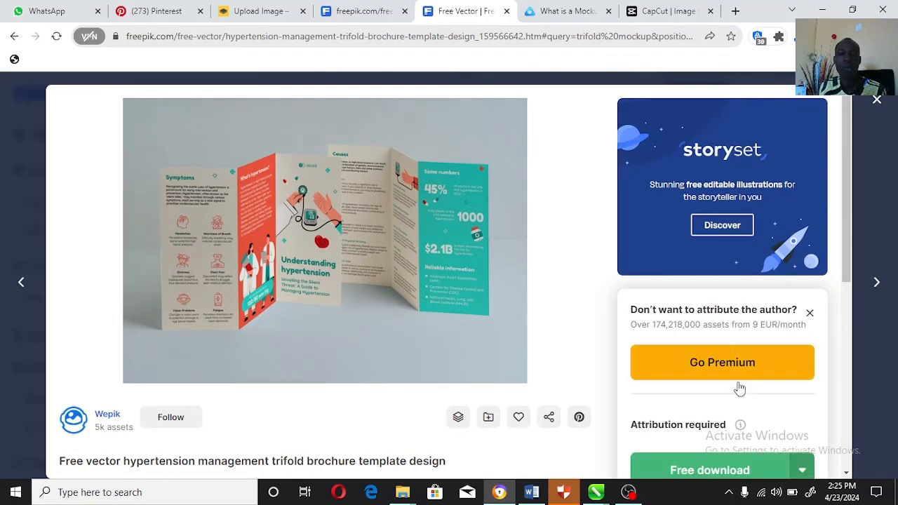
pyautogui.scroll(-3, 742, 390)
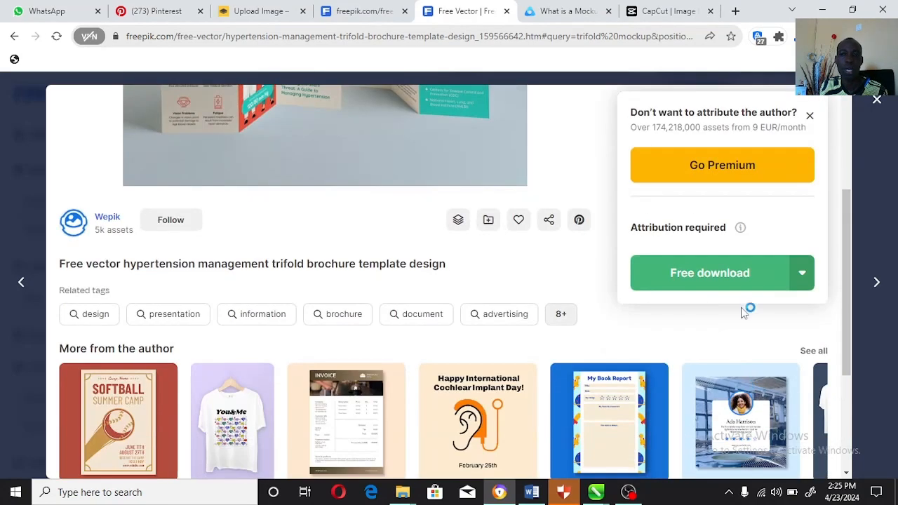
pyautogui.click(744, 277)
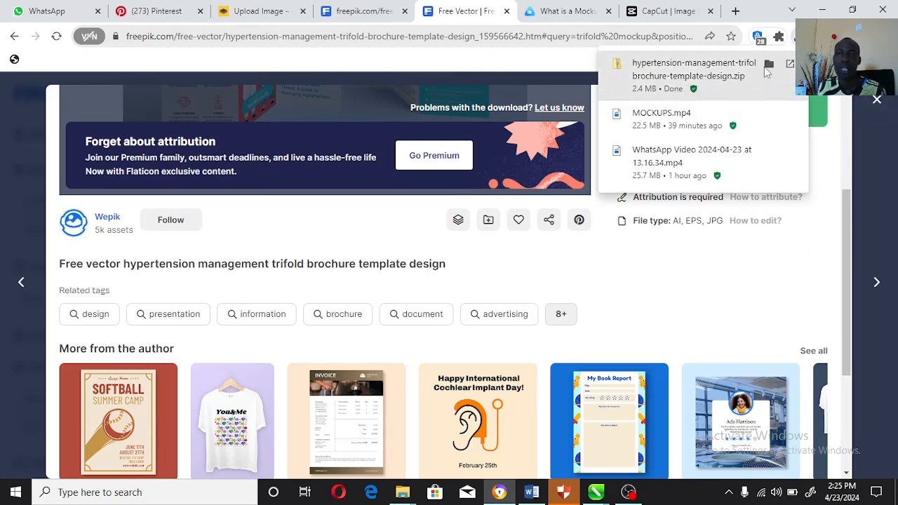
# - Show the hypertension template archive in the Downloads folder, check the contents of both downloaded brochure archives, and close the folder
pyautogui.click(771, 65)
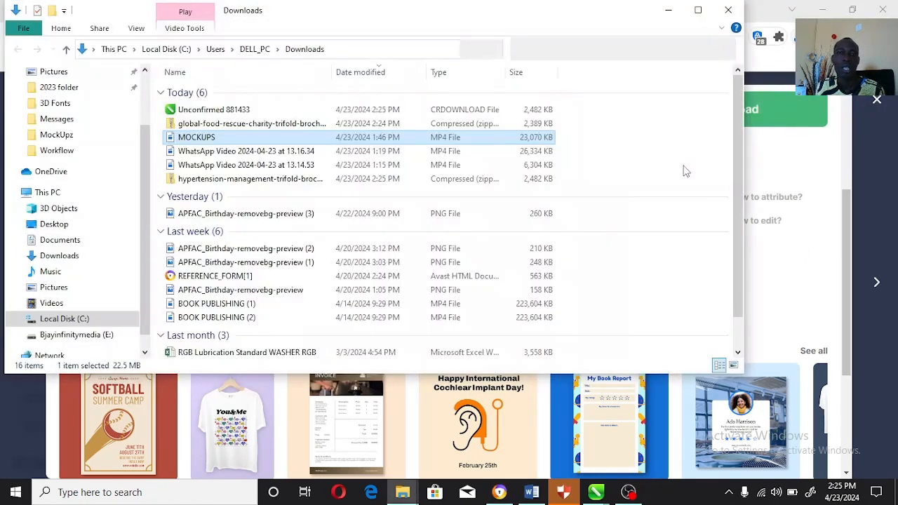
pyautogui.doubleClick(285, 181)
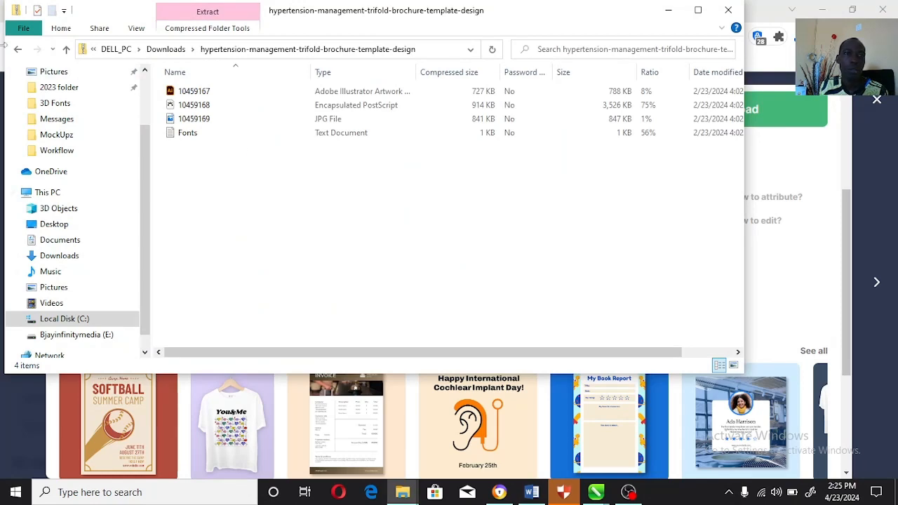
pyautogui.click(18, 49)
pyautogui.doubleClick(204, 123)
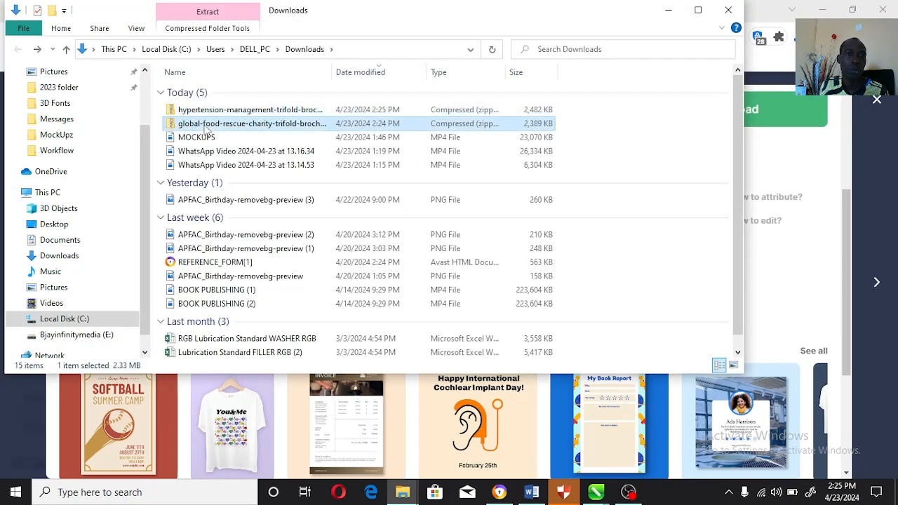
pyautogui.hotkey('alt', 'Left')
pyautogui.click(188, 110)
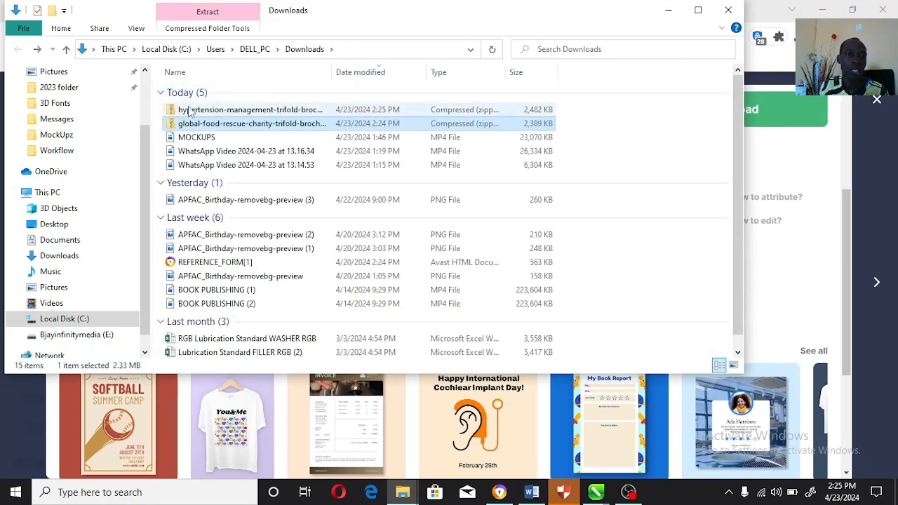
pyautogui.doubleClick(188, 109)
pyautogui.hotkey('alt', 'Left')
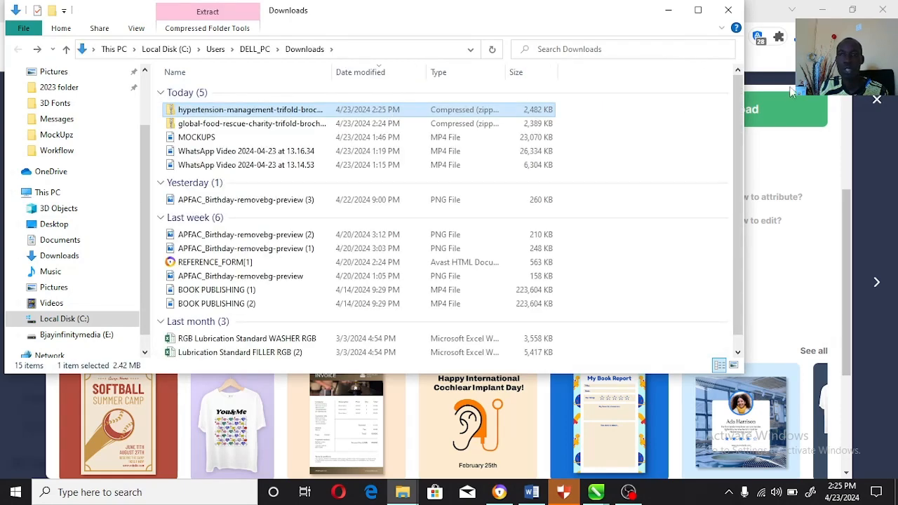
pyautogui.click(729, 11)
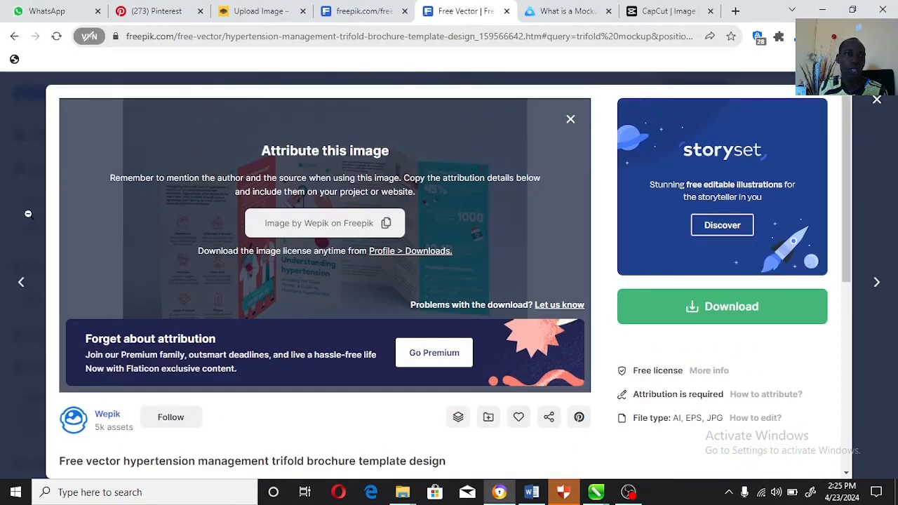
# - View the preceding result, the PSD brochure studio design mockup with its related designs, and leave its preview for the search results
pyautogui.click(21, 281)
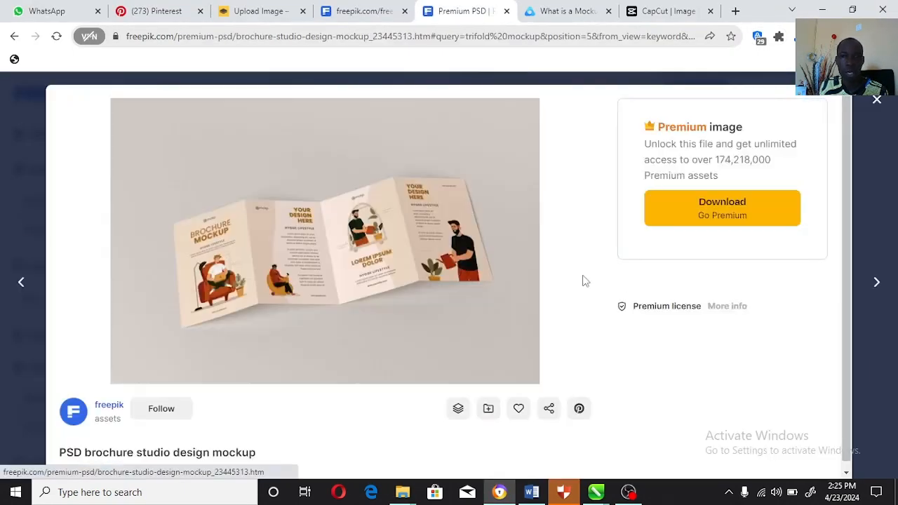
pyautogui.scroll(-4, 481, 277)
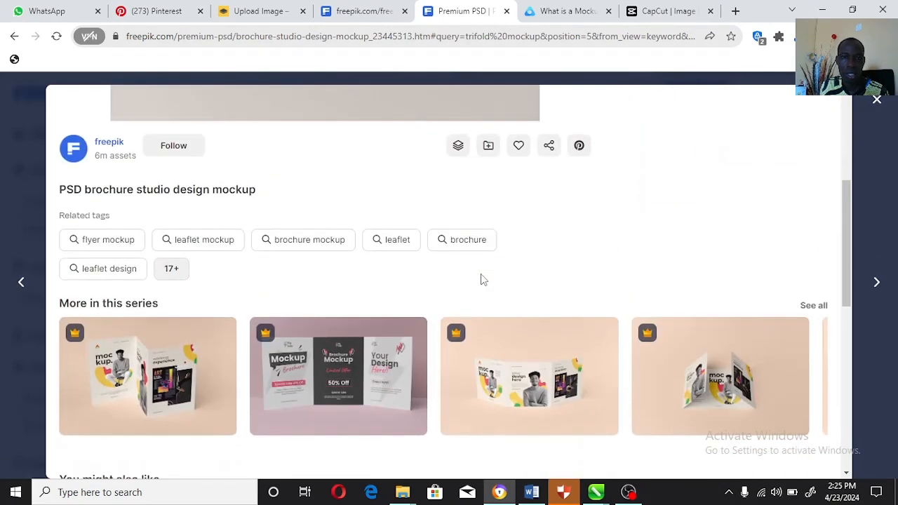
pyautogui.scroll(4, 482, 273)
pyautogui.click(14, 36)
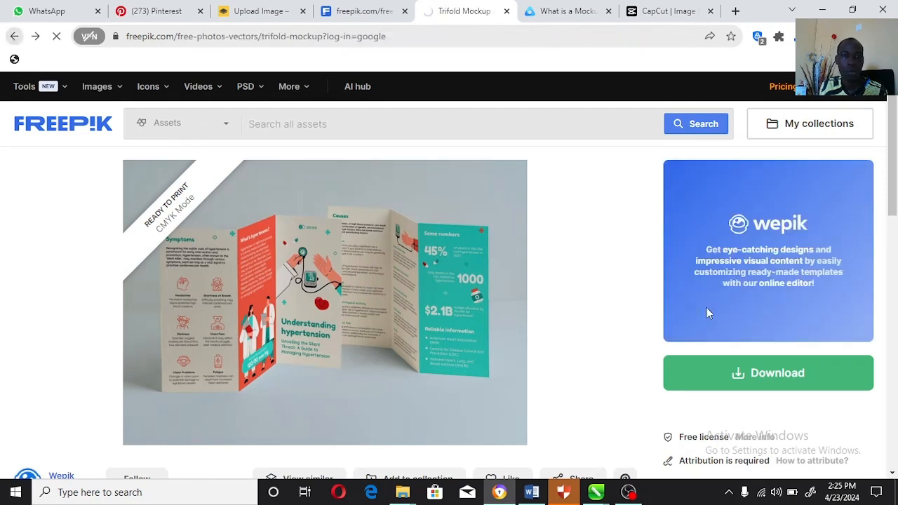
# - Examine the remaining designs on the first page of trifold mockup results, looking for a suitable free one
pyautogui.scroll(-6, 578, 335)
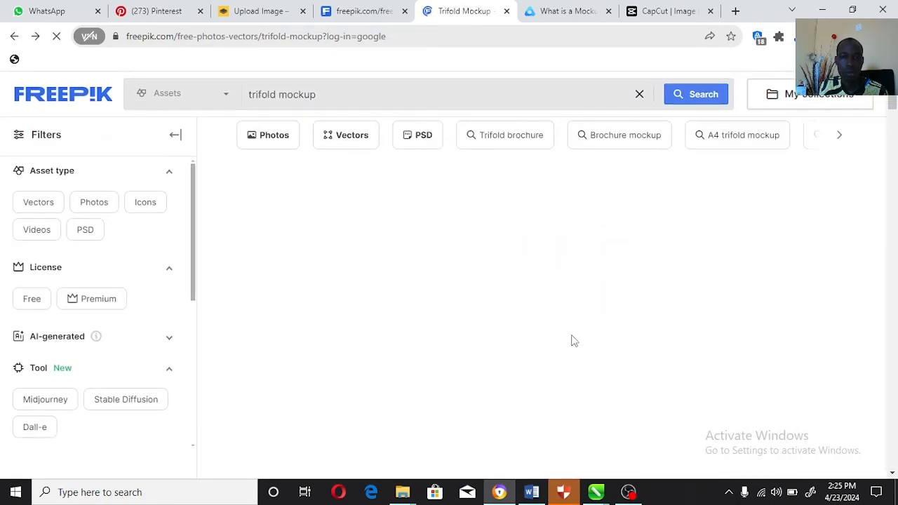
pyautogui.scroll(-5, 574, 340)
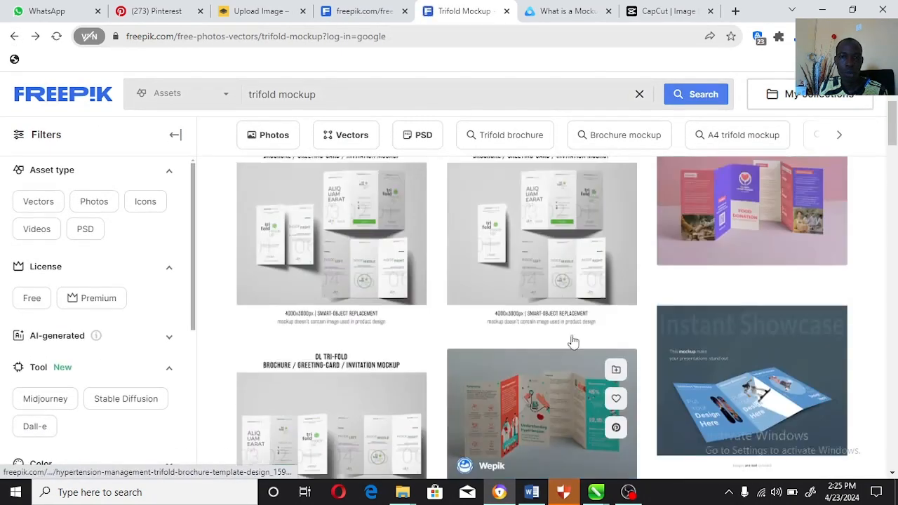
pyautogui.scroll(-3, 589, 340)
pyautogui.scroll(-5, 596, 337)
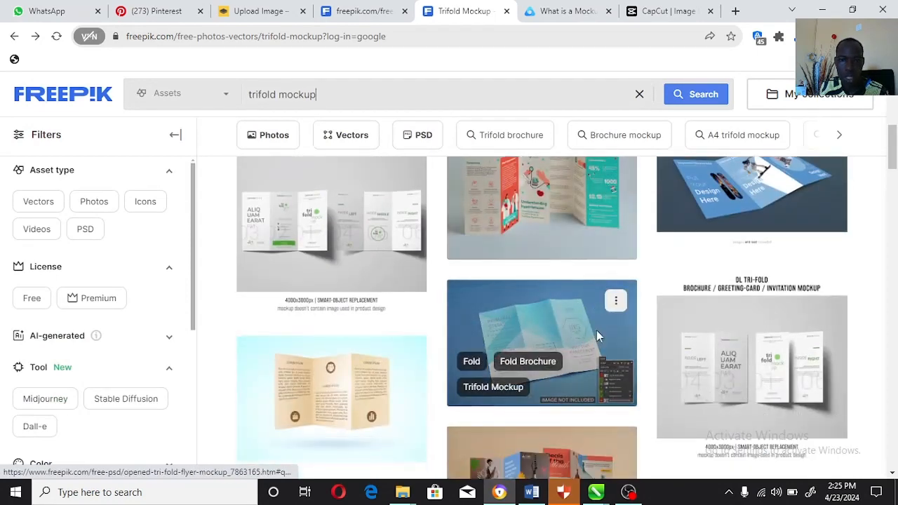
pyautogui.scroll(-4, 617, 347)
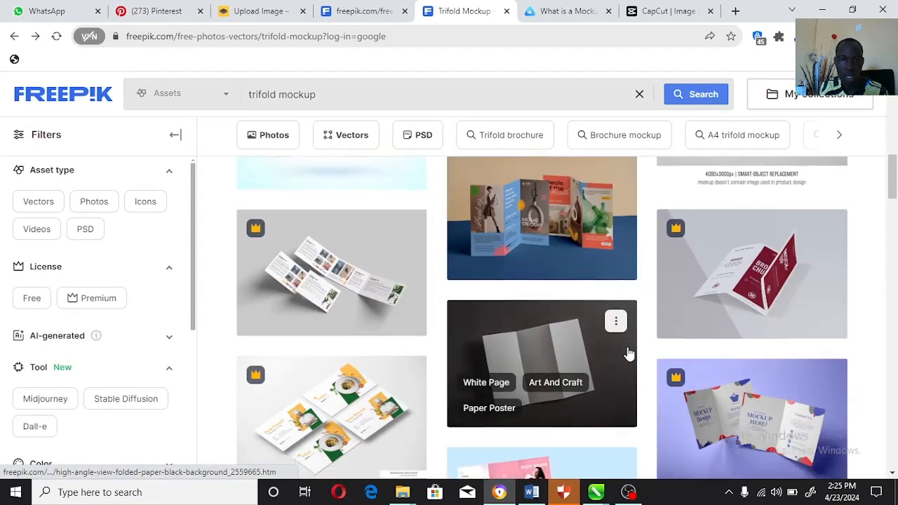
pyautogui.scroll(-4, 630, 351)
pyautogui.scroll(-5, 628, 349)
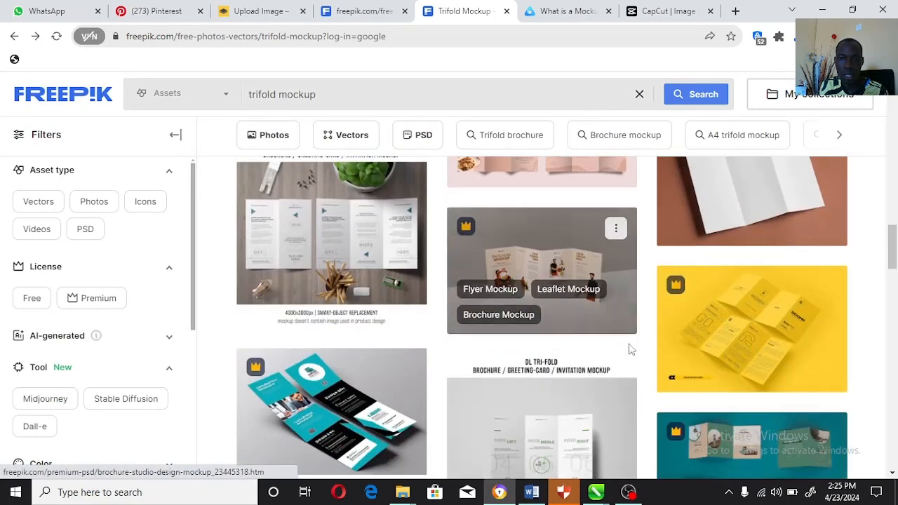
pyautogui.scroll(-7, 629, 351)
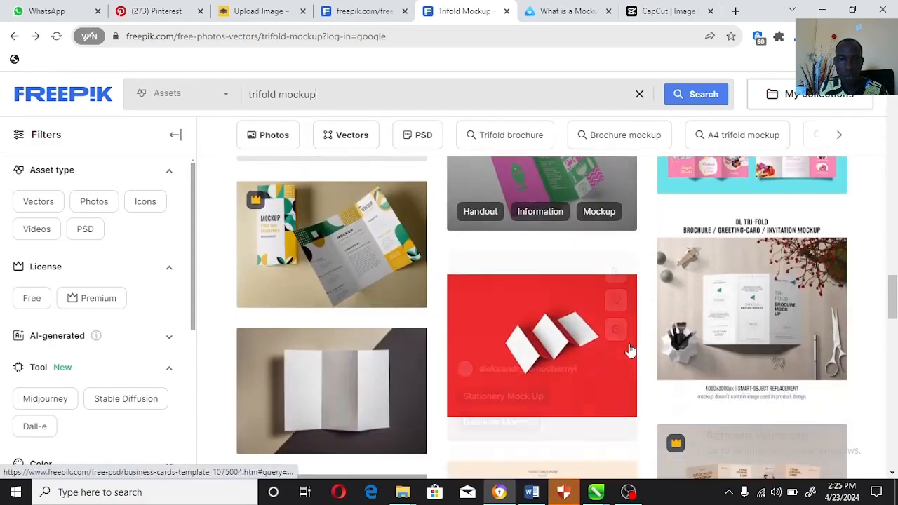
pyautogui.scroll(-4, 630, 350)
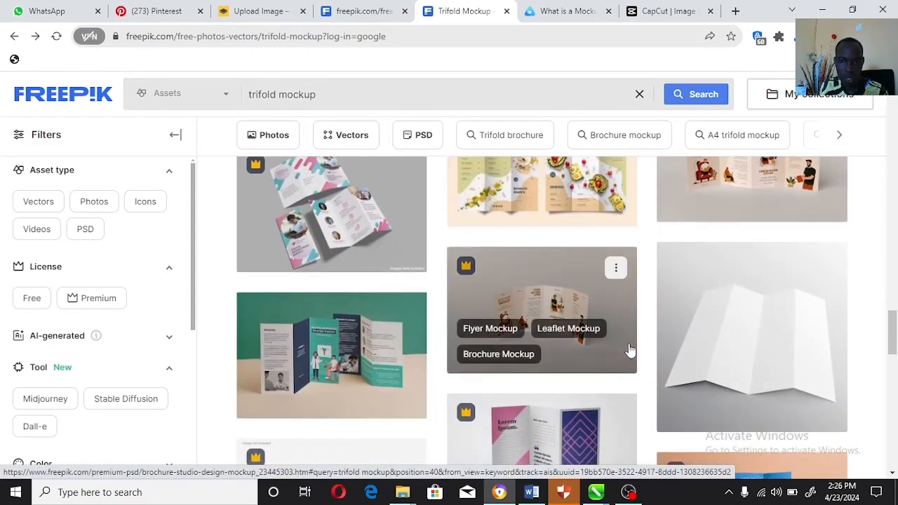
pyautogui.scroll(-5, 630, 351)
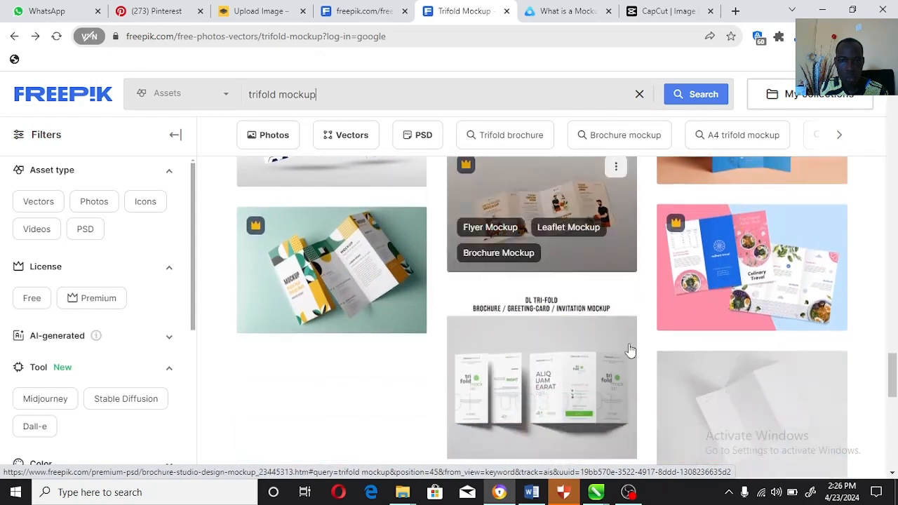
pyautogui.scroll(-2, 515, 436)
# - Go to page 2 of the trifold mockup results, close the advertisement pop-up window, and look through the designs there
pyautogui.click(547, 386)
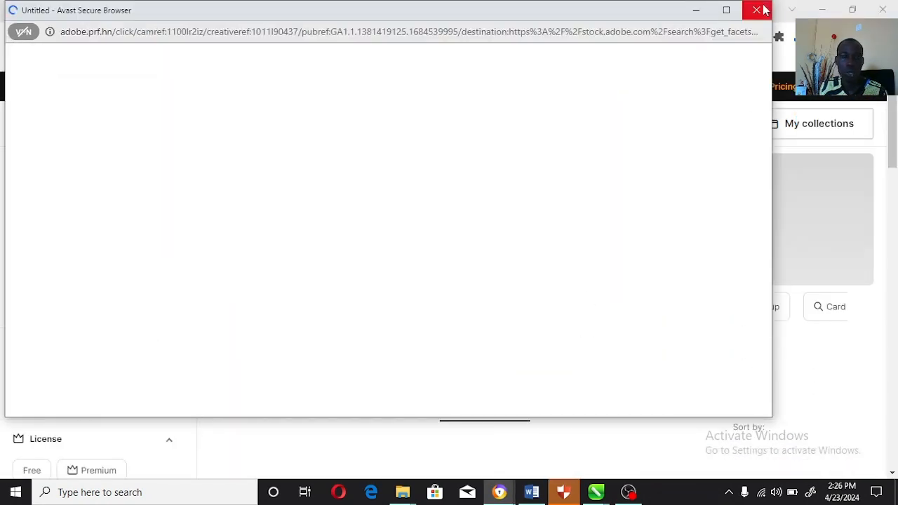
pyautogui.click(757, 10)
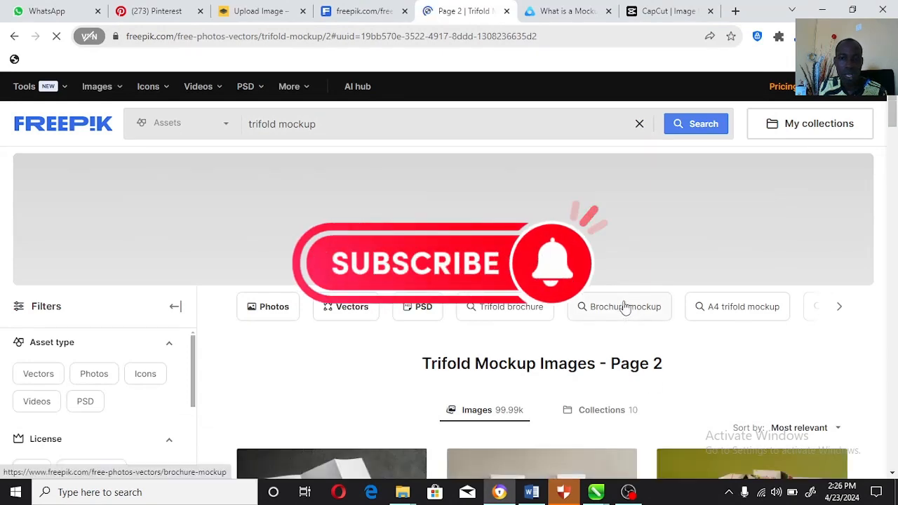
pyautogui.scroll(-5, 623, 306)
pyautogui.scroll(-1, 624, 307)
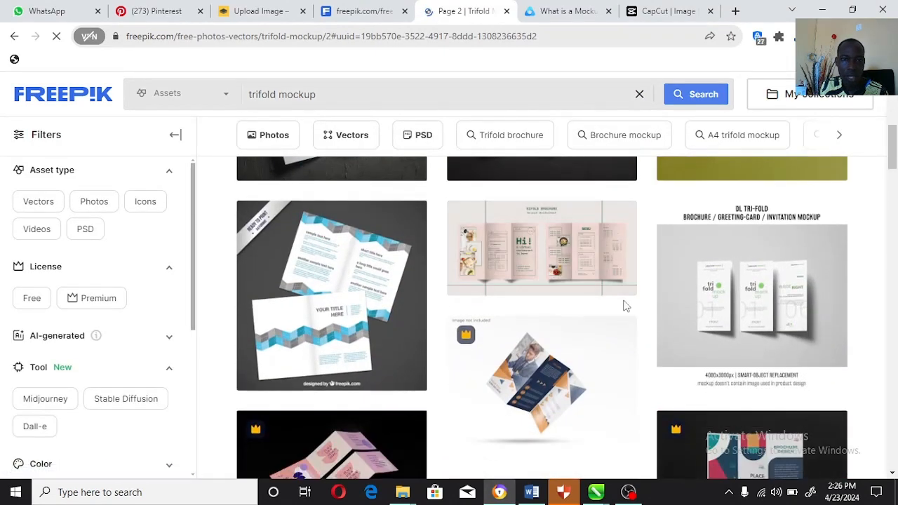
# - Examine the rest of page 2 of the trifold mockup results, looking for a suitable free brochure design
pyautogui.scroll(-5, 627, 307)
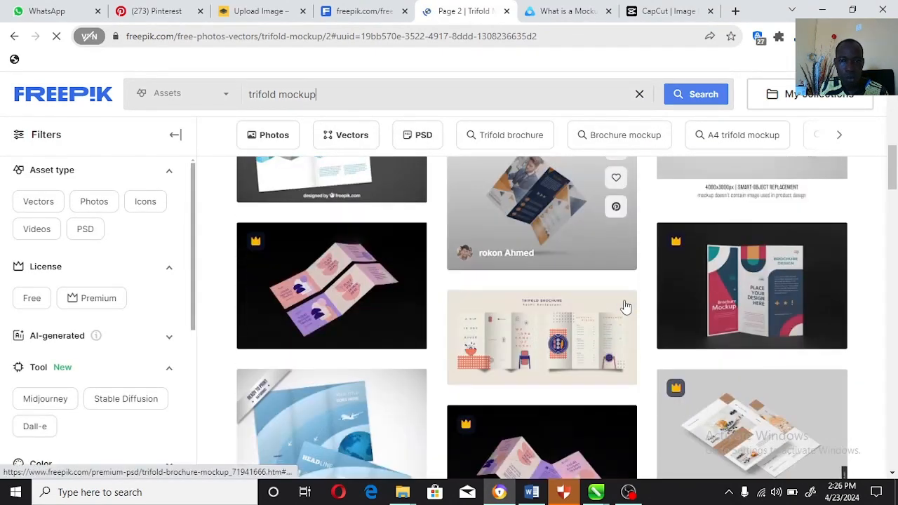
pyautogui.scroll(-5, 626, 306)
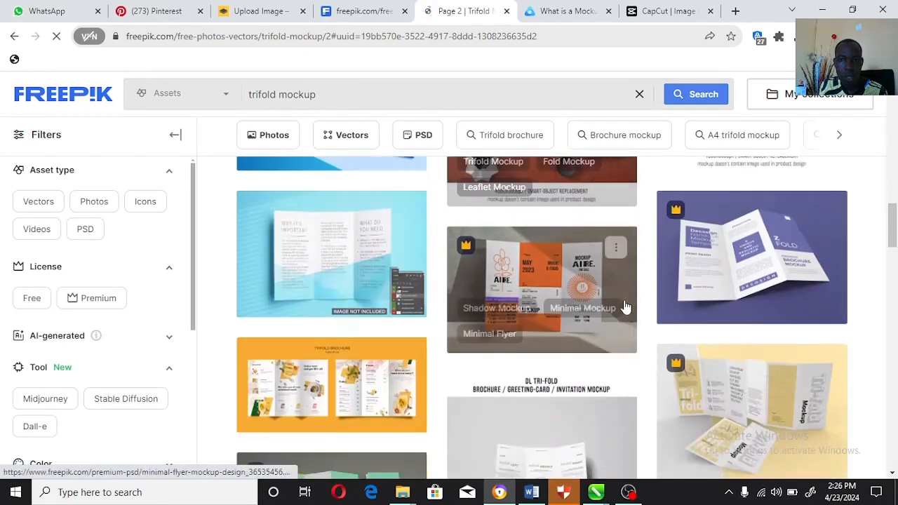
pyautogui.scroll(-5, 626, 307)
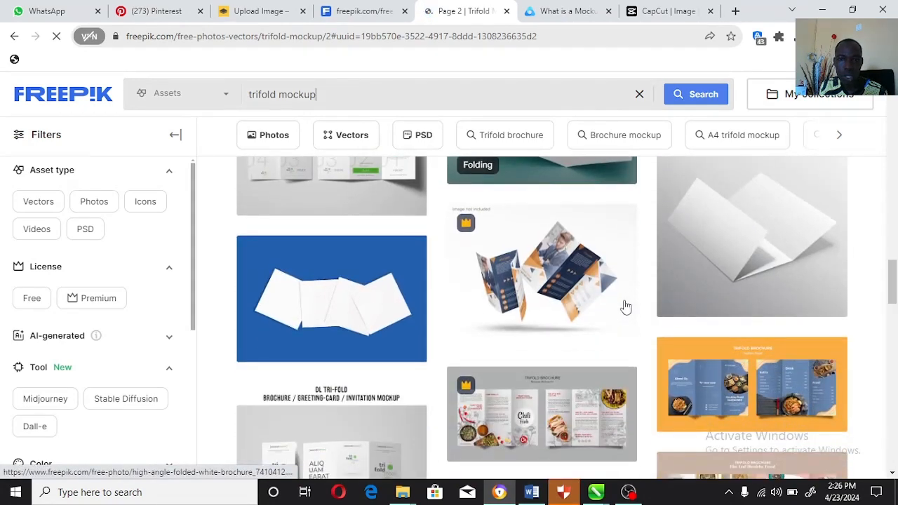
pyautogui.scroll(-3, 562, 306)
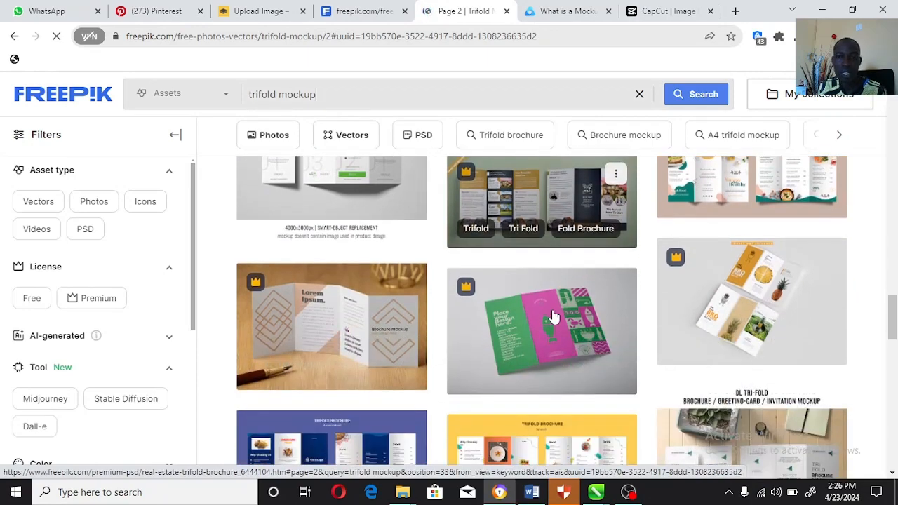
pyautogui.scroll(-5, 554, 316)
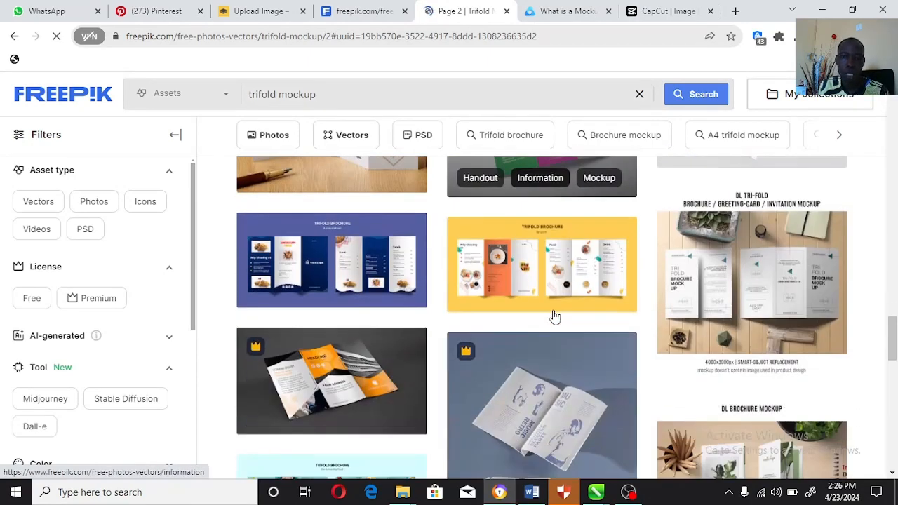
pyautogui.scroll(-10, 557, 316)
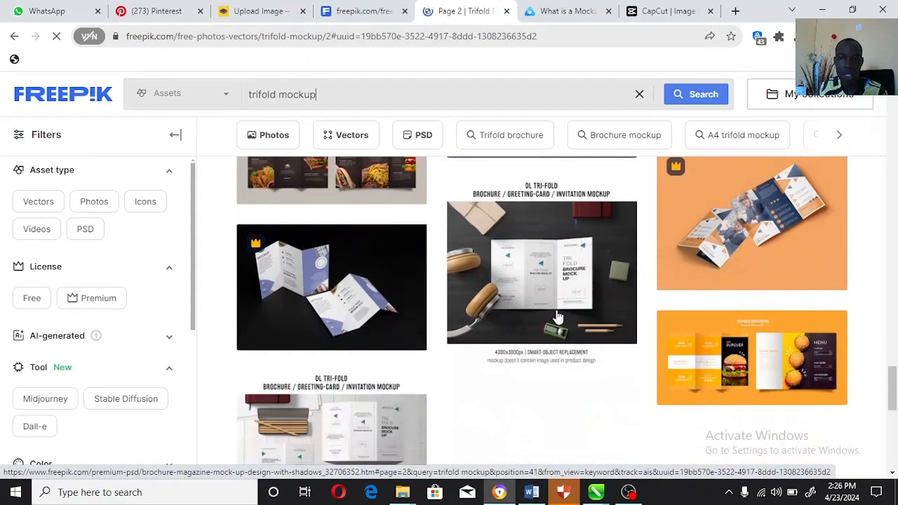
pyautogui.scroll(3, 556, 316)
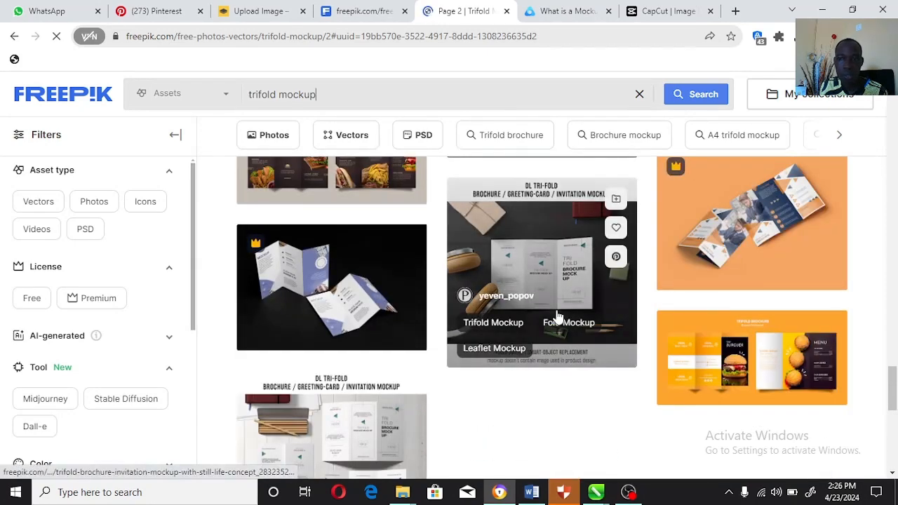
# - Open the free PSD tasty burger restaurant trifold brochure and download it with the free, attribution-required option
pyautogui.click(729, 360)
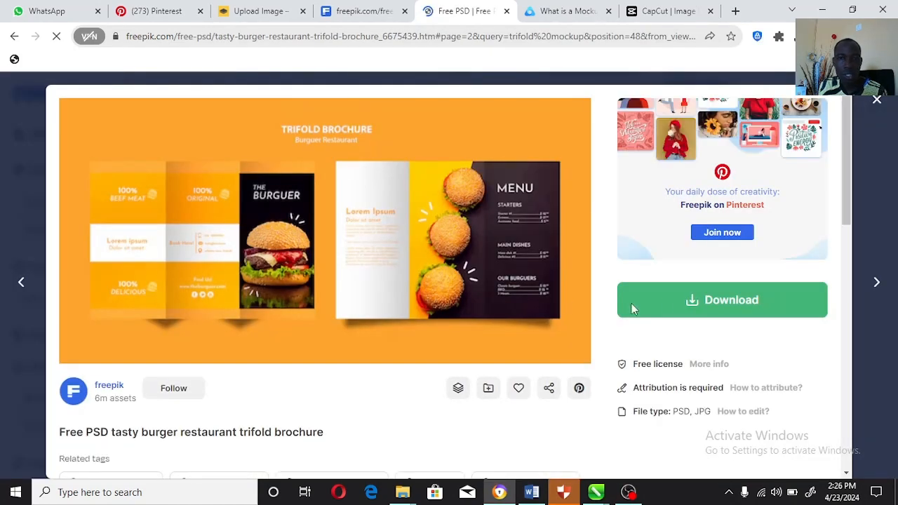
pyautogui.click(728, 311)
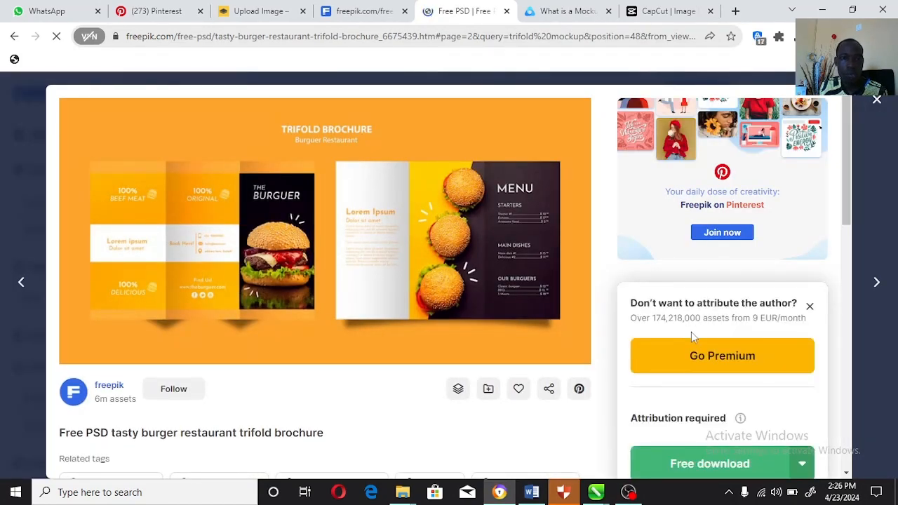
pyautogui.click(728, 457)
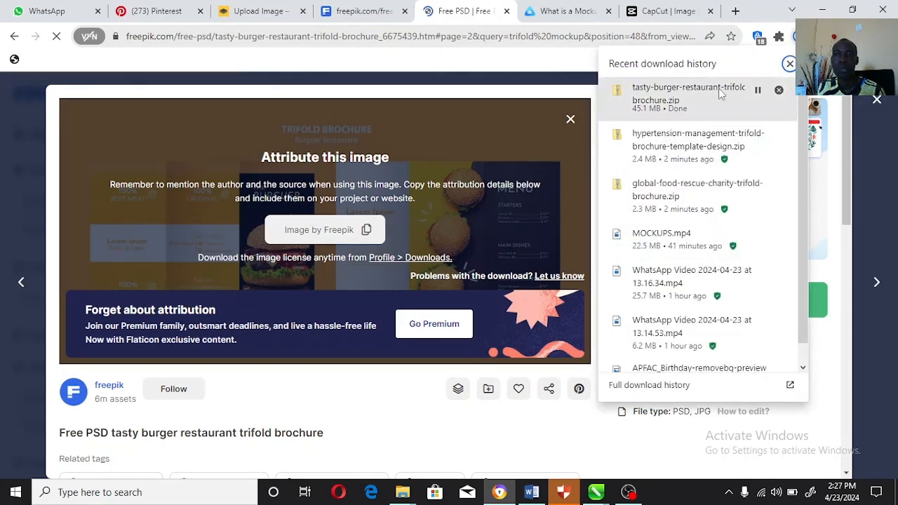
# - Open the downloaded tasty-burger-restaurant-trifold-brochure archive, launch its Photoshop file 3137105, and minimize the folder window
pyautogui.click(714, 97)
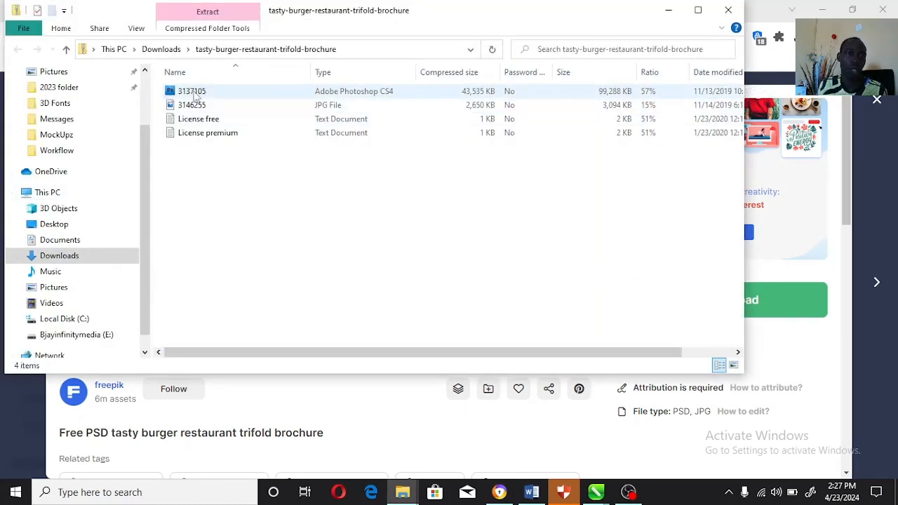
pyautogui.click(698, 10)
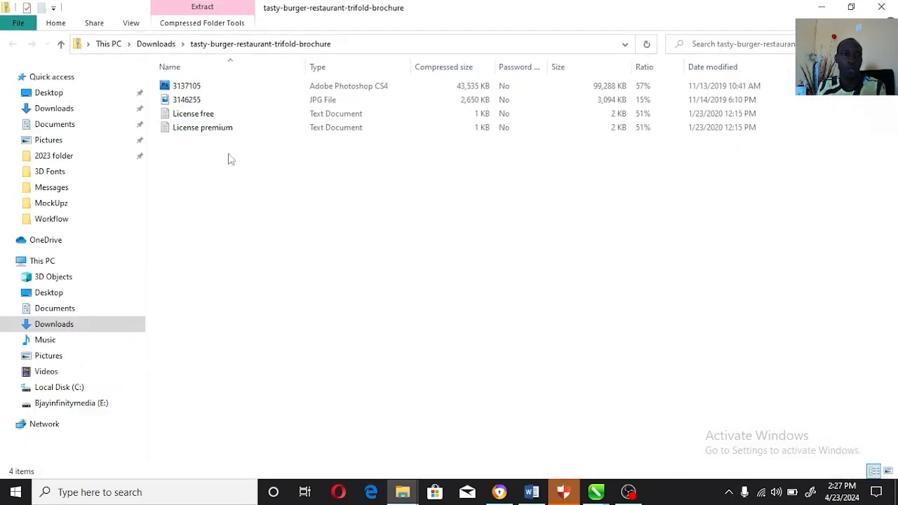
pyautogui.click(179, 88)
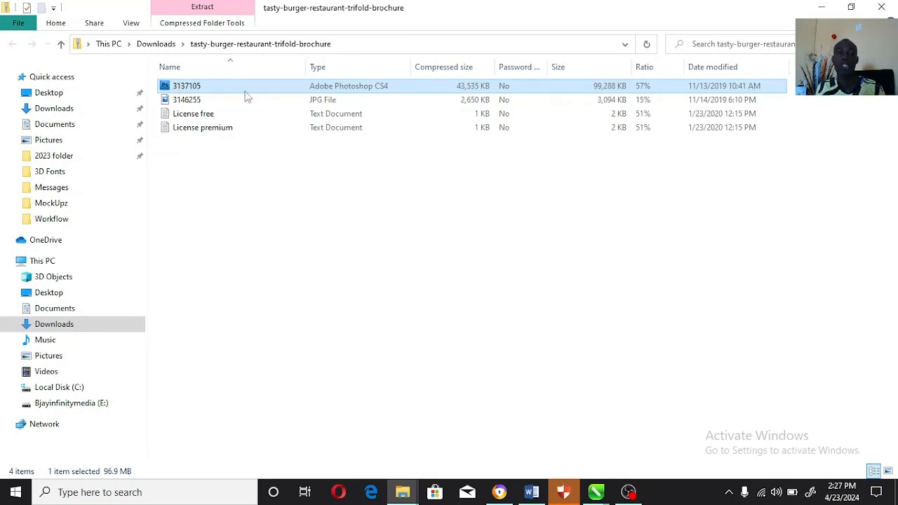
pyautogui.click(830, 8)
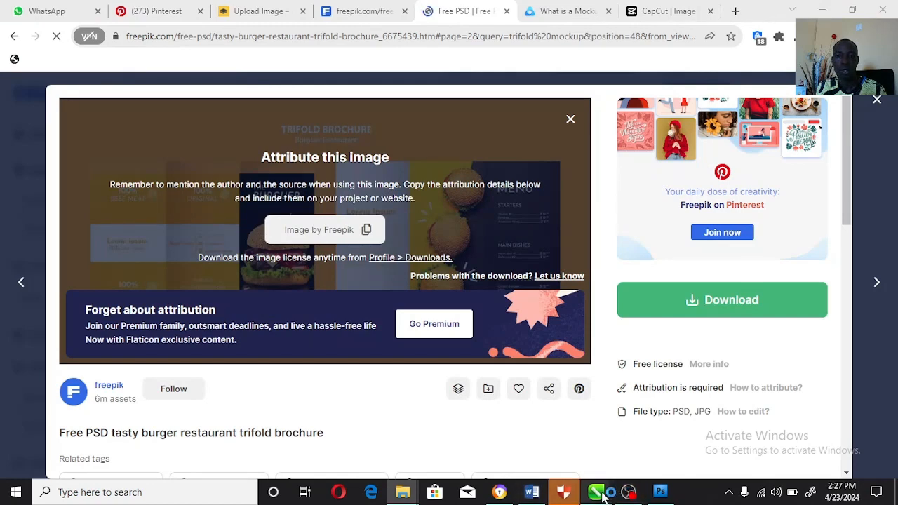
# - Switch to CorelDRAW and view the Optimum Help Foundation brochure on page 4 of Optimum Help.cdr
pyautogui.moveTo(598, 493)
pyautogui.click(374, 451)
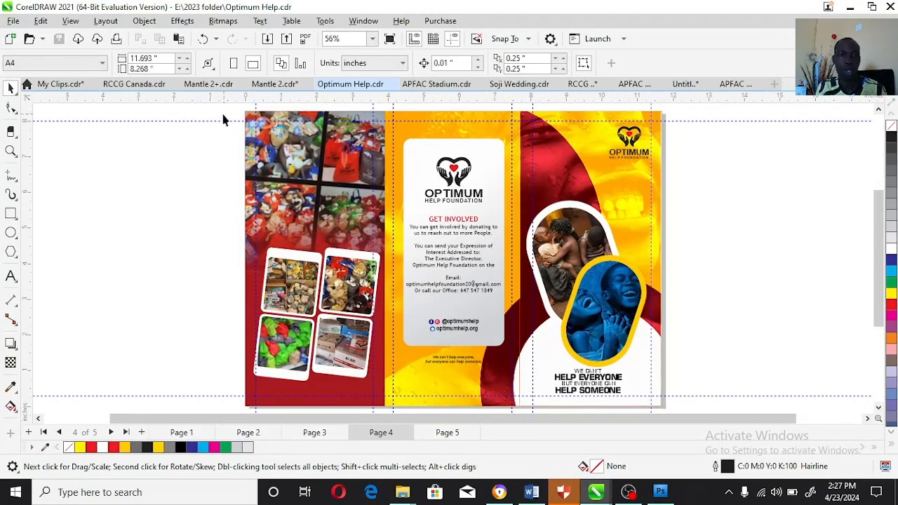
pyautogui.scroll(-2, 660, 357)
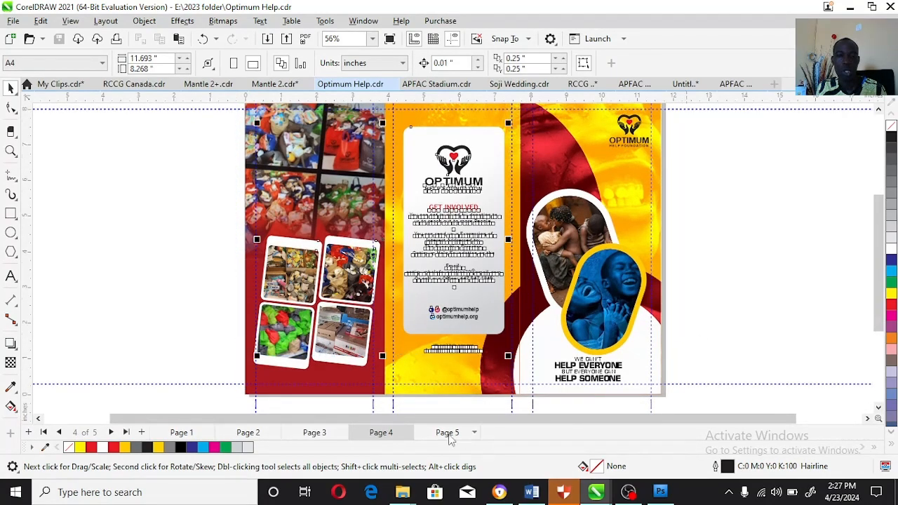
pyautogui.click(474, 425)
pyautogui.click(789, 268)
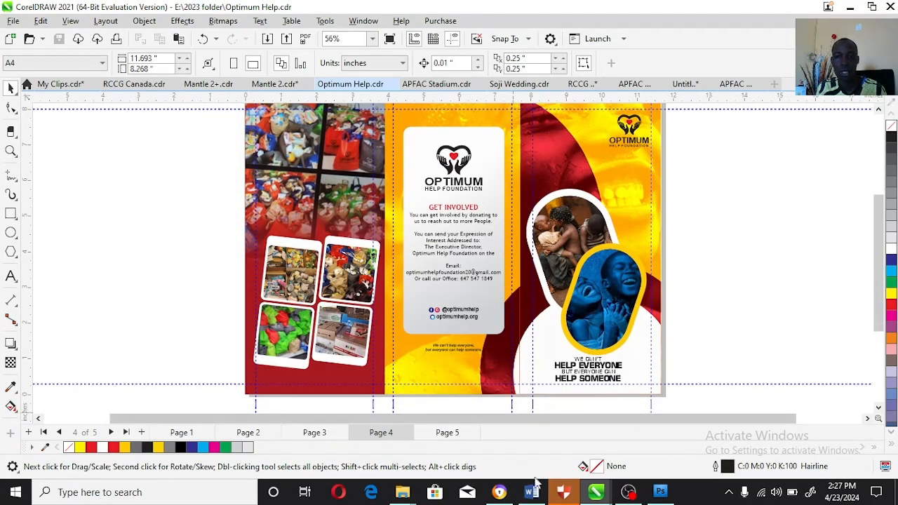
# - Switch to Photoshop, load 3137105.psd with its layers kept, and accept the graphics card driver notice
pyautogui.click(663, 494)
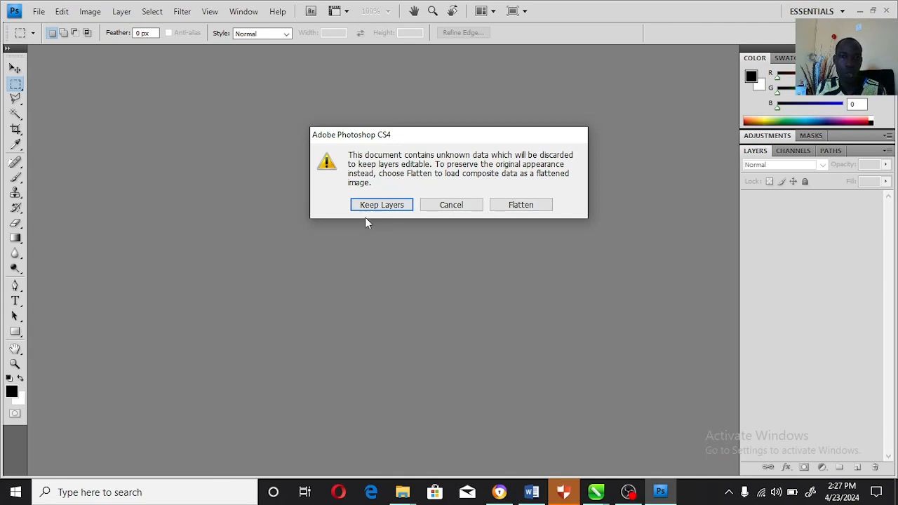
pyautogui.click(383, 207)
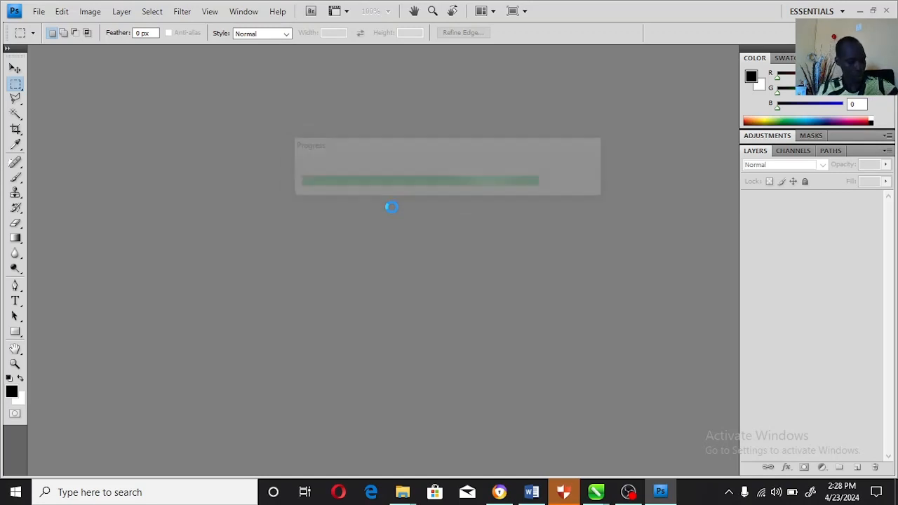
pyautogui.click(435, 195)
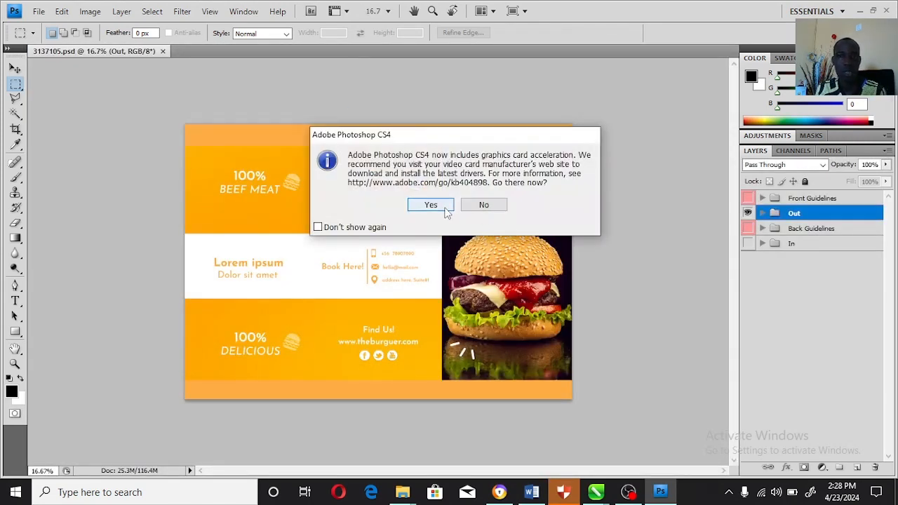
pyautogui.click(442, 206)
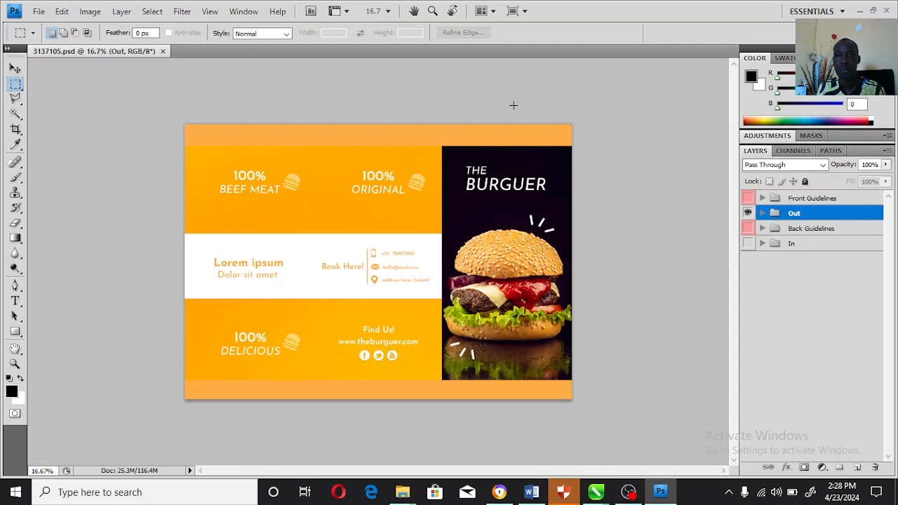
# - Inspect the Front Guidelines and Back Guidelines layer groups, collapse both again, and expand the In group
pyautogui.click(763, 199)
pyautogui.click(763, 199)
pyautogui.click(762, 228)
pyautogui.click(763, 229)
pyautogui.click(763, 244)
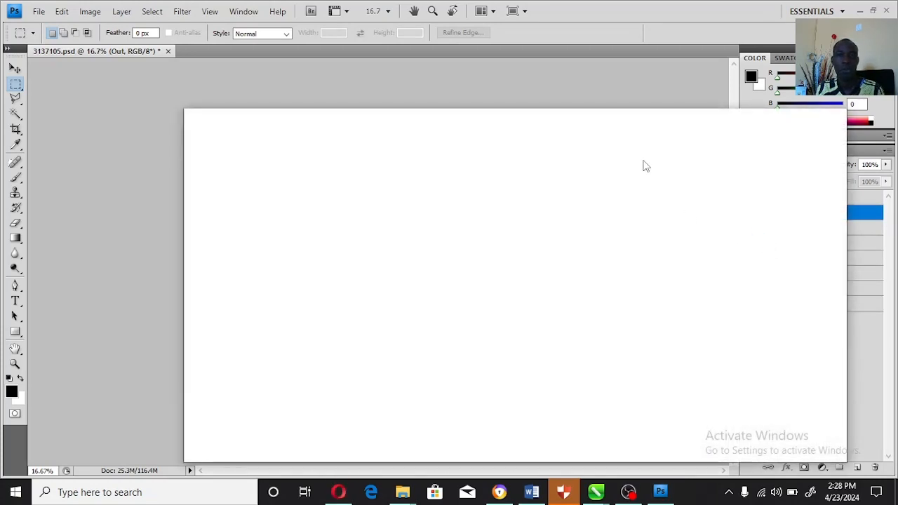
# - Close the browser window loading the Adobe graphics driver page and return to the burger brochure with the Rectangular Marquee tool active
pyautogui.click(16, 68)
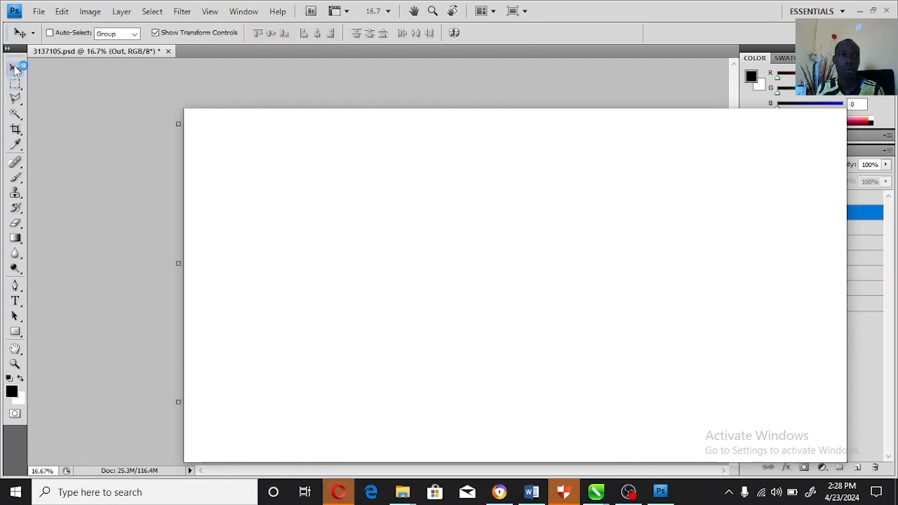
pyautogui.click(16, 83)
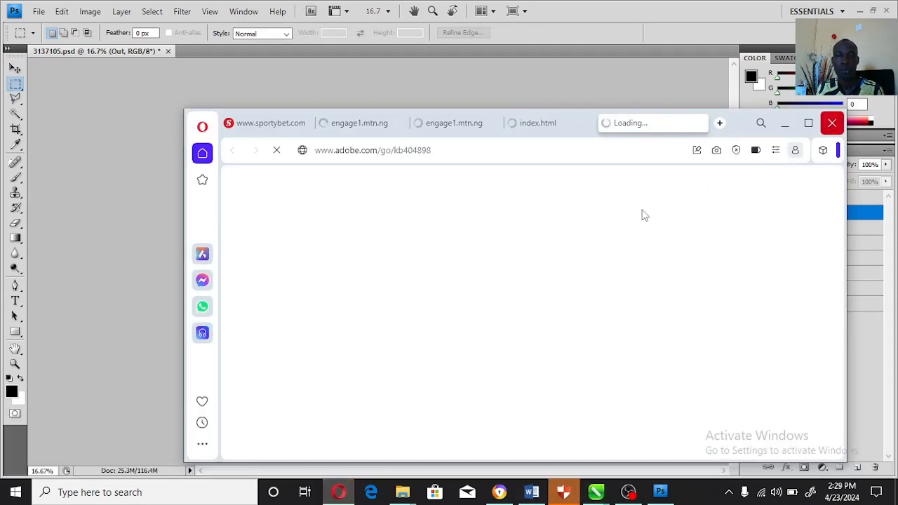
pyautogui.click(575, 326)
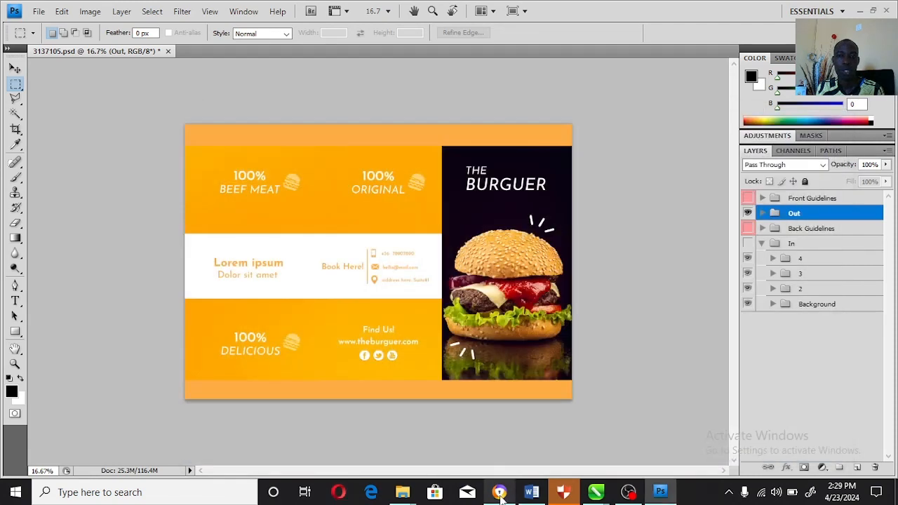
# - Bring up the Documents folder window and go to the MockUpz folder inside 2023 folder on the Bjayinfinitymedia (E:) drive
pyautogui.moveTo(501, 494)
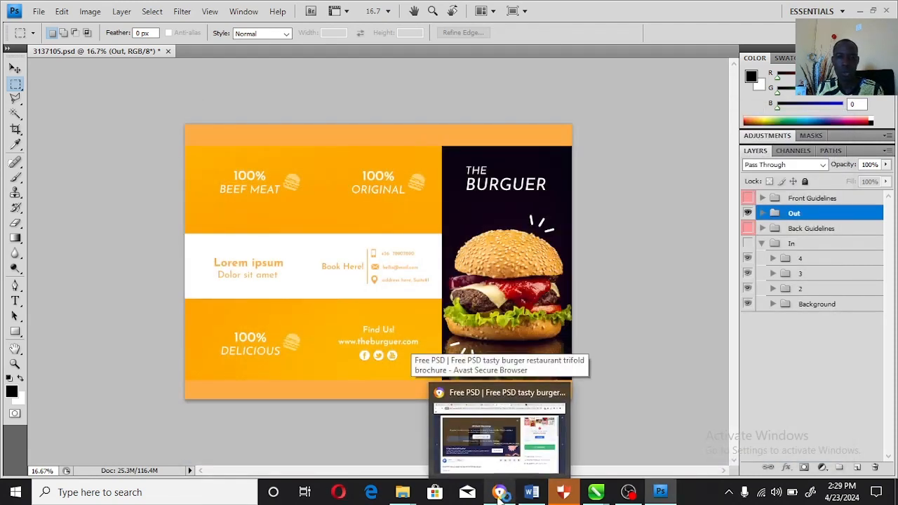
pyautogui.moveTo(403, 492)
pyautogui.moveTo(578, 449)
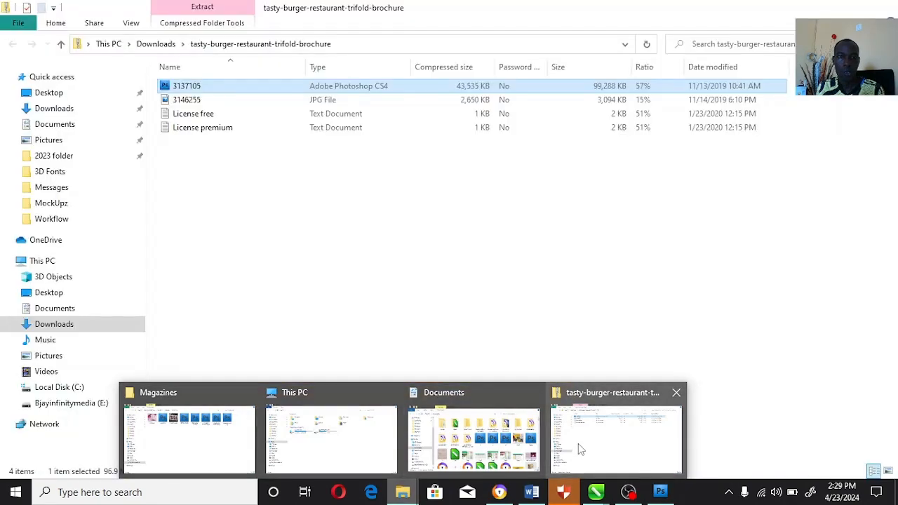
pyautogui.click(476, 436)
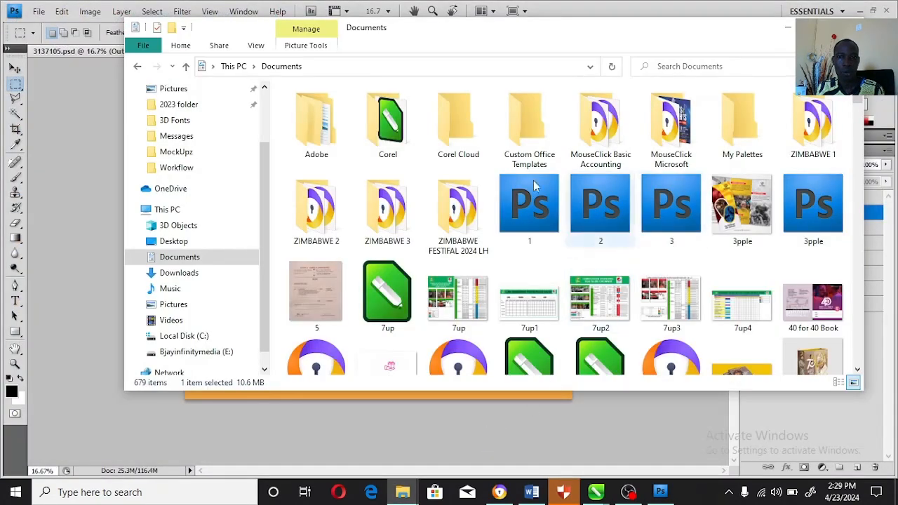
pyautogui.click(196, 351)
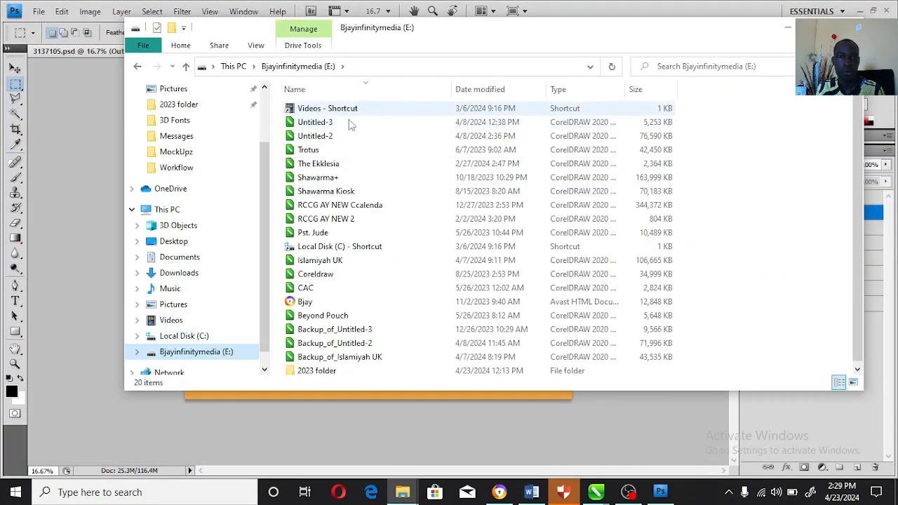
pyautogui.doubleClick(327, 370)
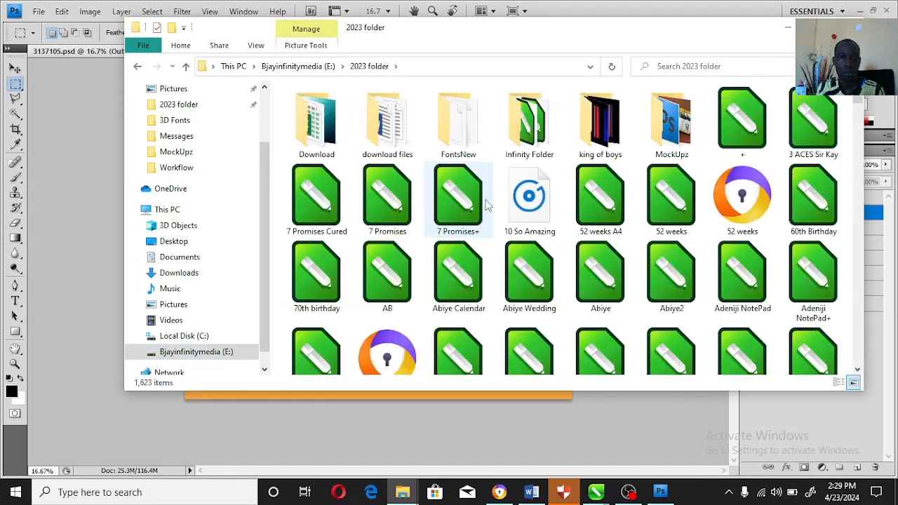
pyautogui.doubleClick(693, 140)
# - Look through the MockUpz folder, open its Magazines subfolder, and select the TRIPPLE COVER Photoshop file
pyautogui.scroll(-5, 382, 203)
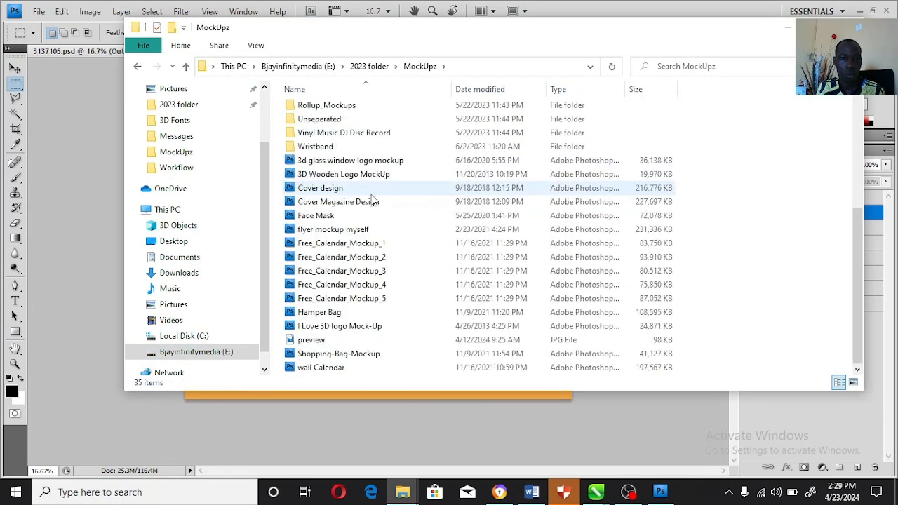
pyautogui.scroll(3, 372, 201)
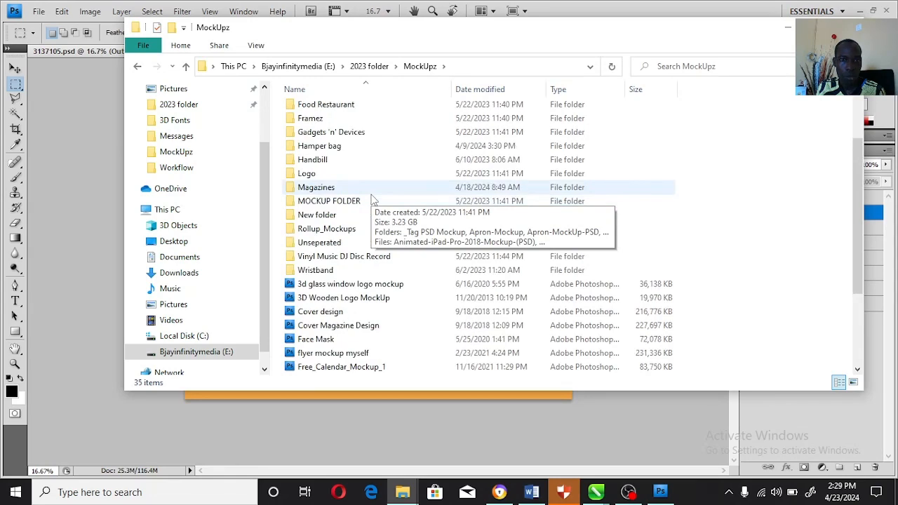
pyautogui.scroll(2, 372, 201)
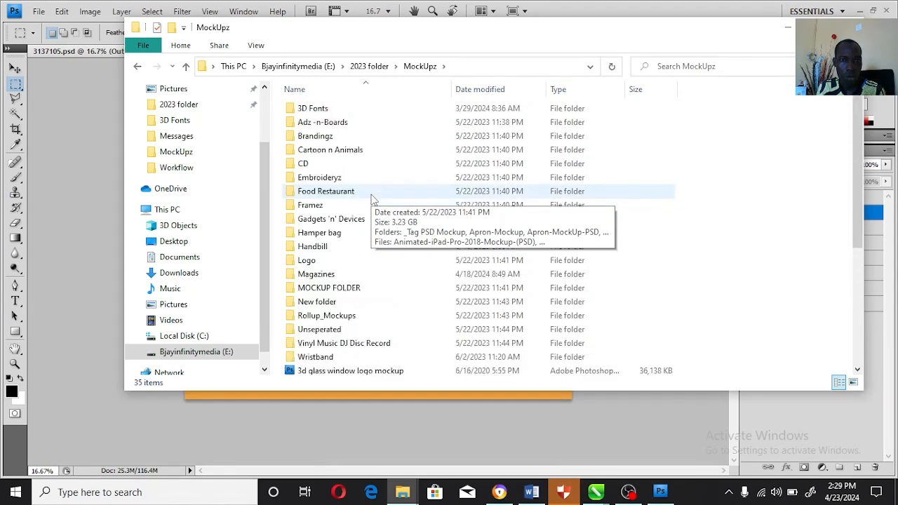
pyautogui.doubleClick(330, 273)
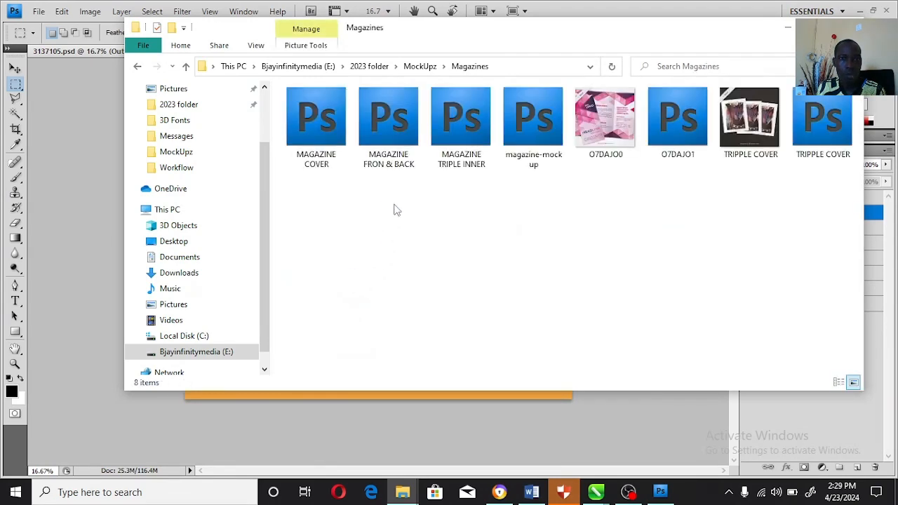
pyautogui.click(817, 122)
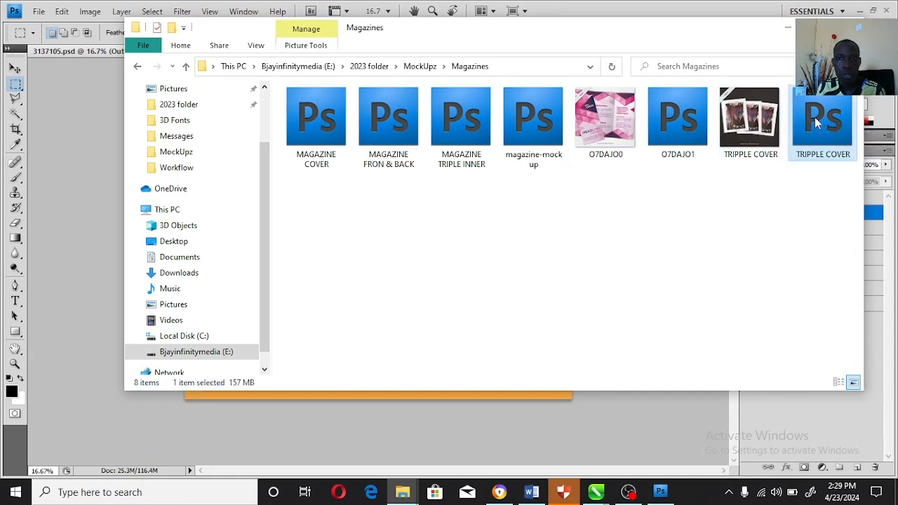
# - Open the TRIPPLE COVER Photoshop file to check it, and close both it and the 3137105.psd burger brochure
pyautogui.doubleClick(817, 122)
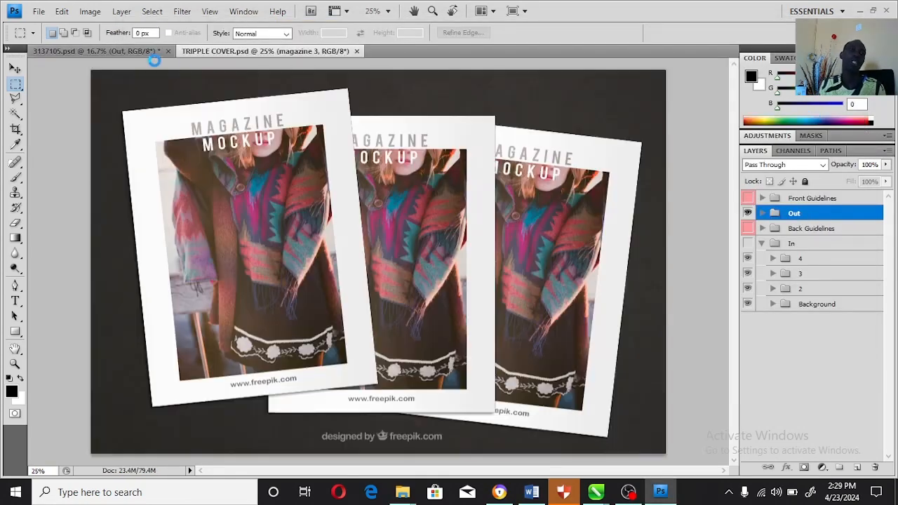
pyautogui.hotkey('ctrl', 'w')
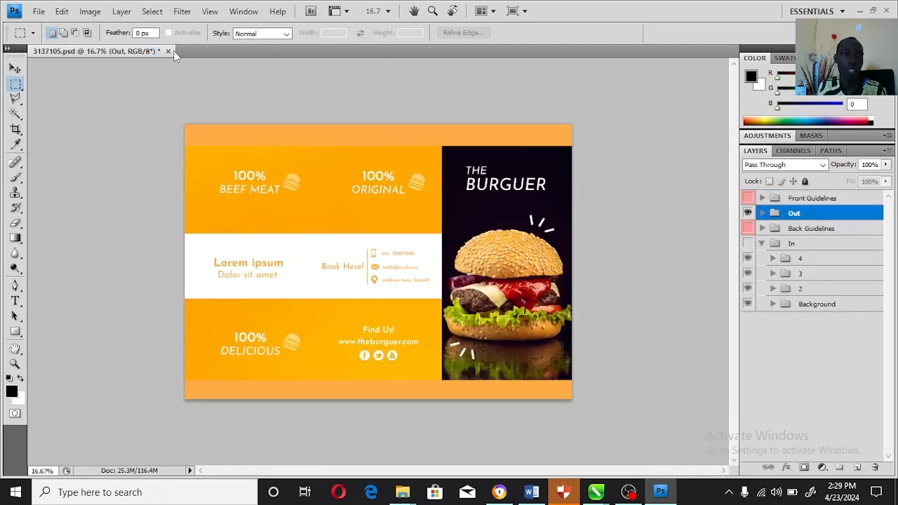
pyautogui.click(172, 52)
pyautogui.click(428, 190)
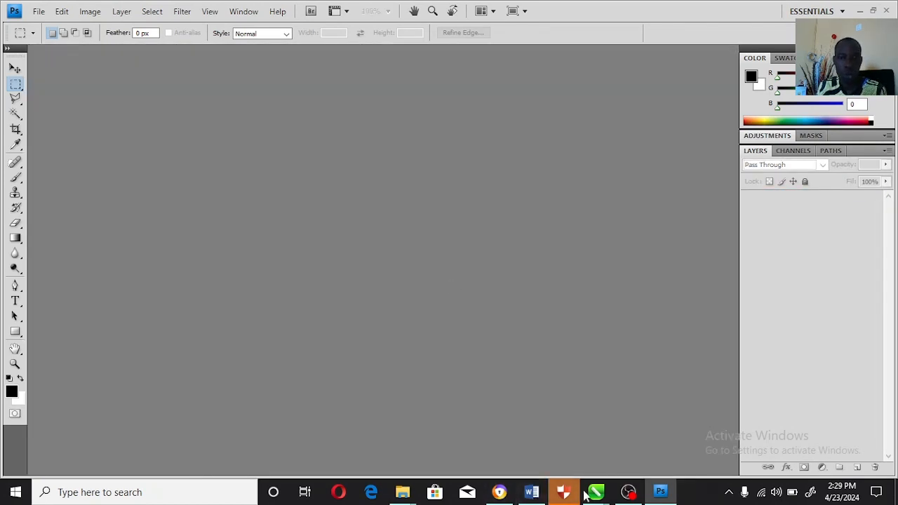
# - Open the magazine-mockup file from the Magazines folder to check it, close it, and return to the folder
pyautogui.moveTo(419, 493)
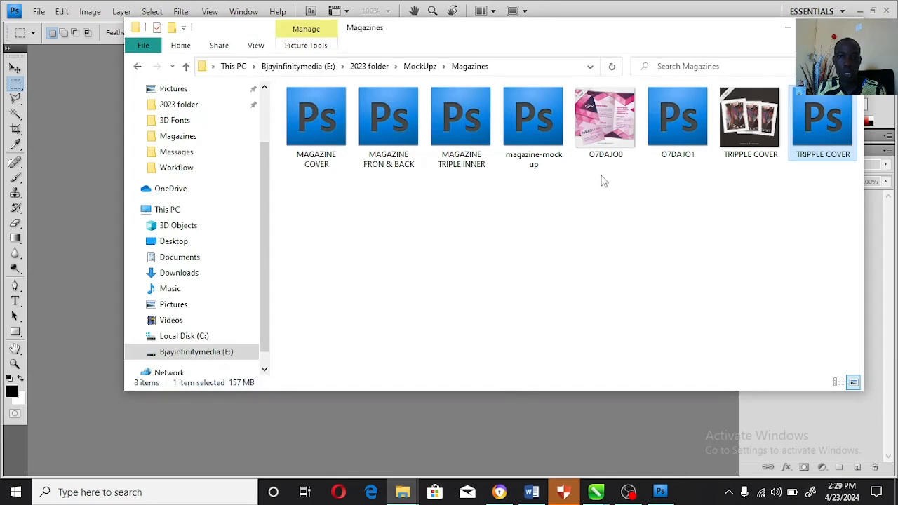
pyautogui.doubleClick(528, 124)
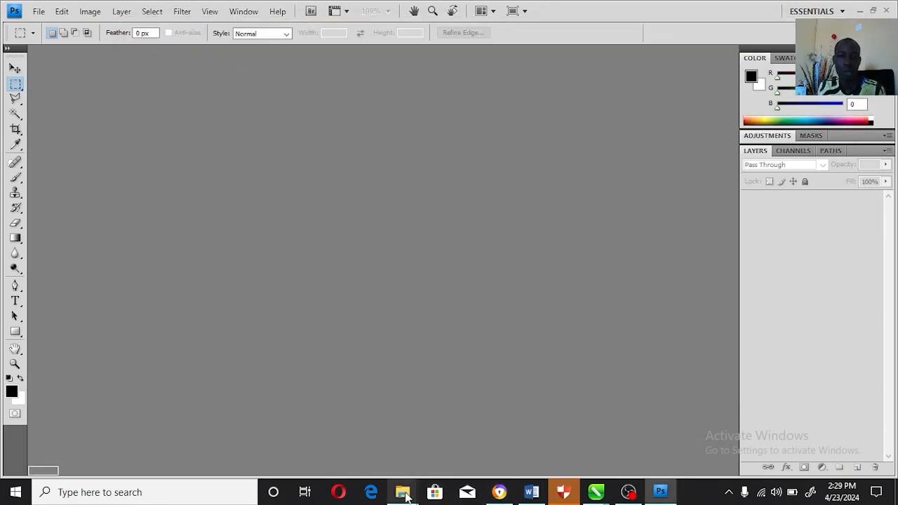
pyautogui.moveTo(404, 494)
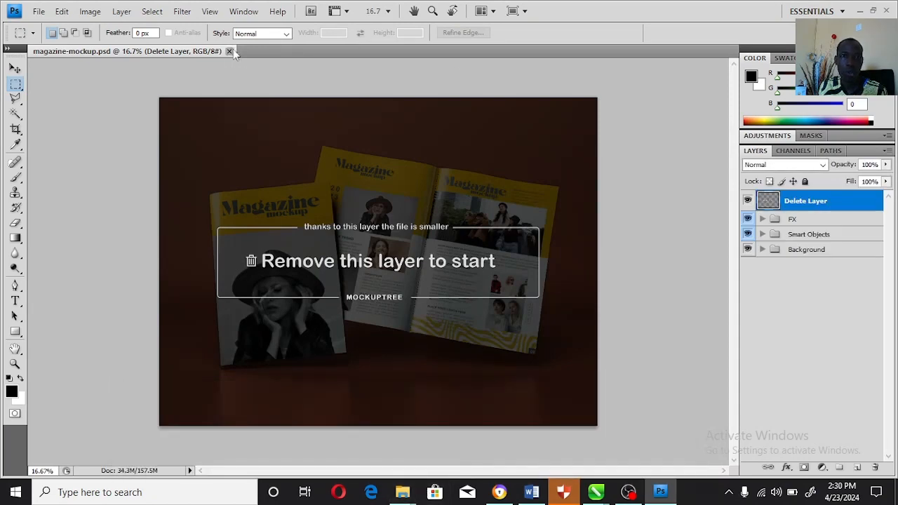
pyautogui.click(229, 51)
pyautogui.moveTo(403, 491)
pyautogui.click(491, 427)
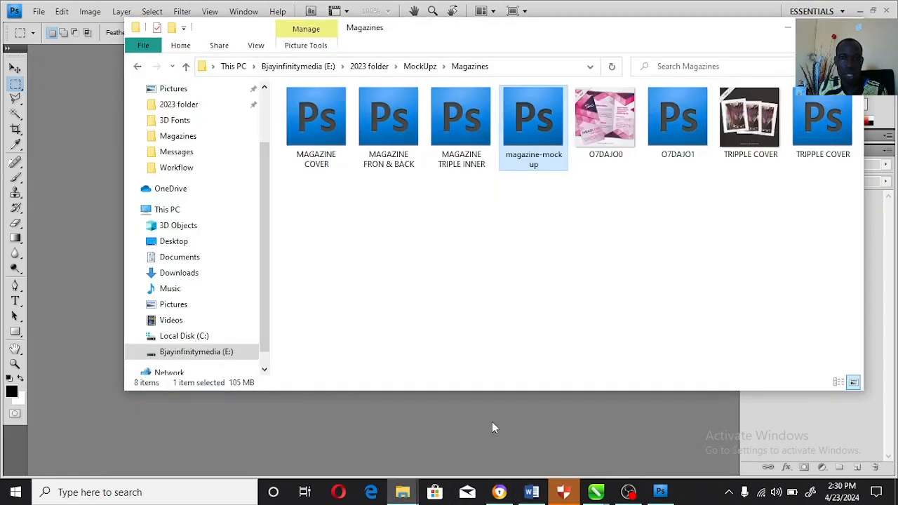
# - Open O7DAJO1.psd from the Magazines folder and toggle the Tri-Fold close group's visibility to compare both brochure views
pyautogui.doubleClick(668, 123)
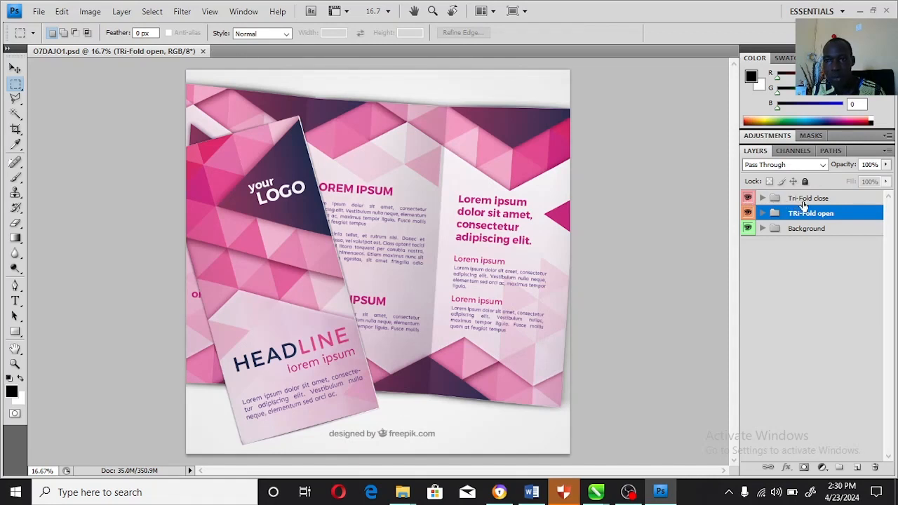
pyautogui.click(748, 198)
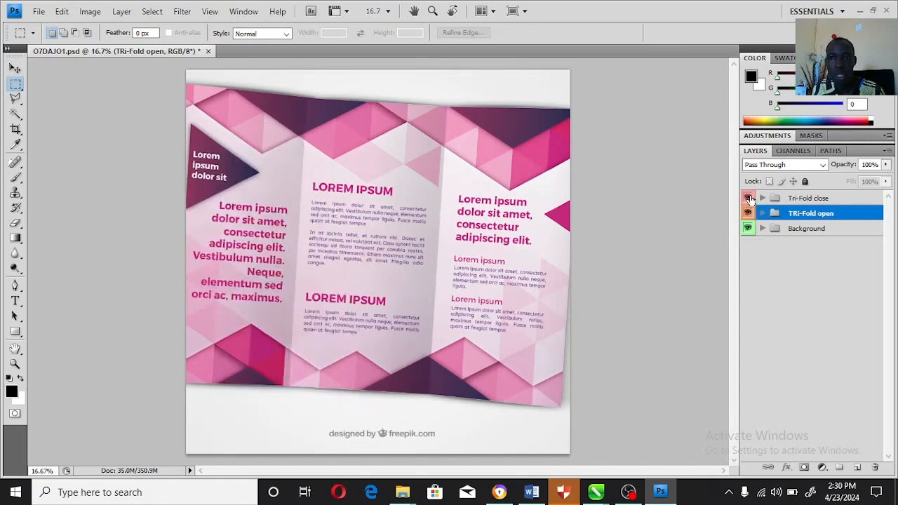
pyautogui.click(749, 198)
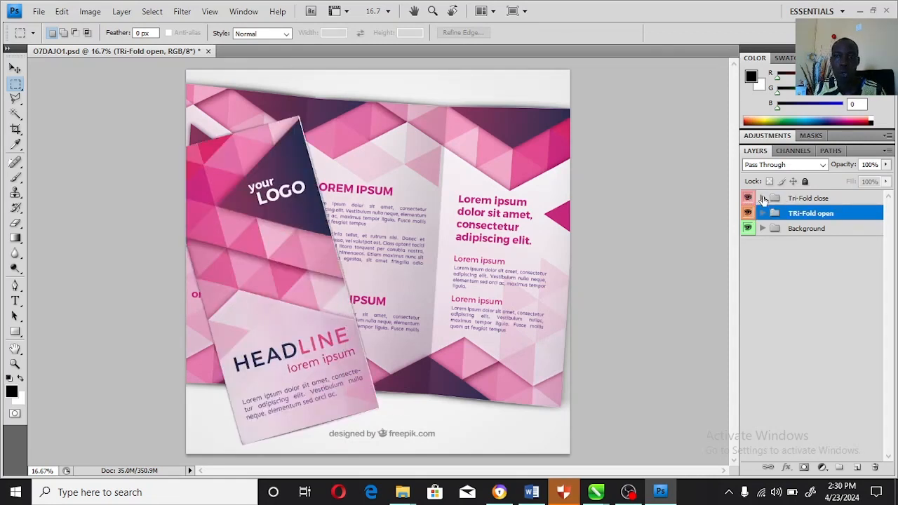
pyautogui.click(748, 198)
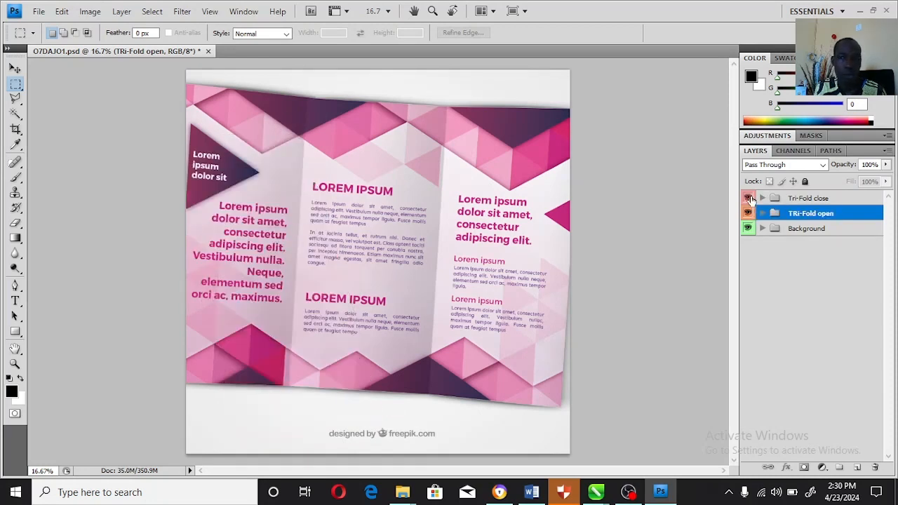
pyautogui.click(748, 197)
# - Expand the Tri-Fold close group and open the contents of its Your Design Here smart object
pyautogui.click(762, 199)
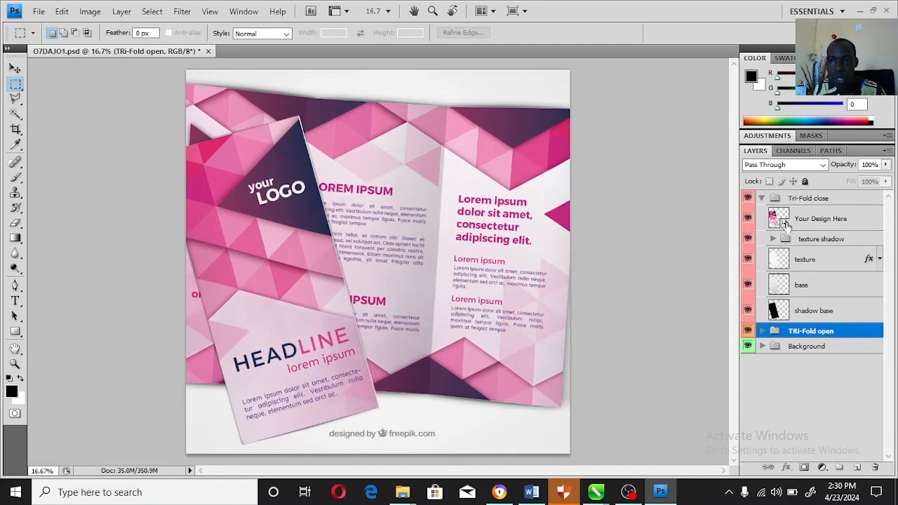
pyautogui.doubleClick(784, 223)
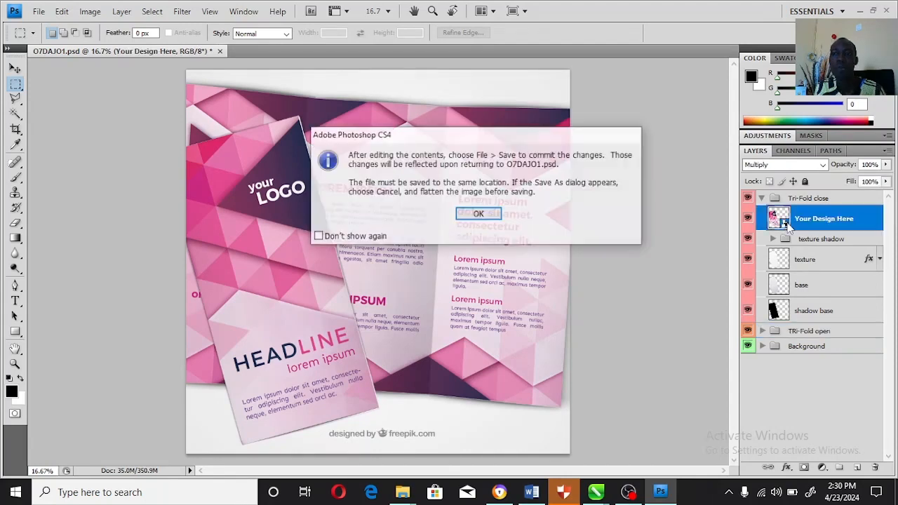
pyautogui.click(478, 214)
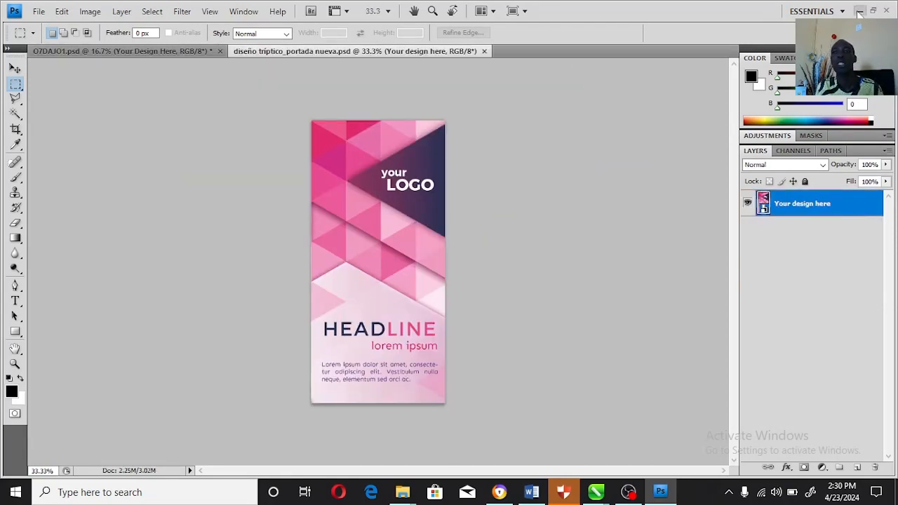
# - Switch to the Optimum Help document in CorelDRAW and select all objects of the front cover panel on Page 4
pyautogui.click(596, 491)
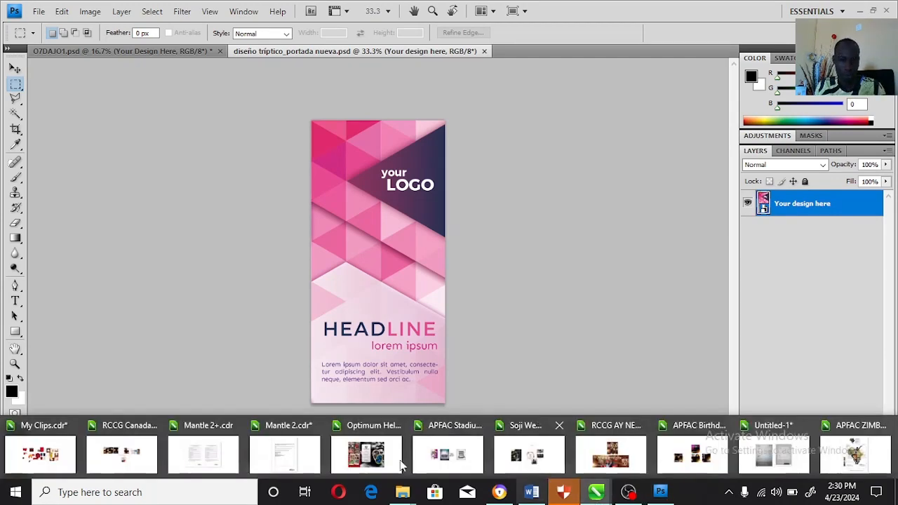
pyautogui.click(354, 456)
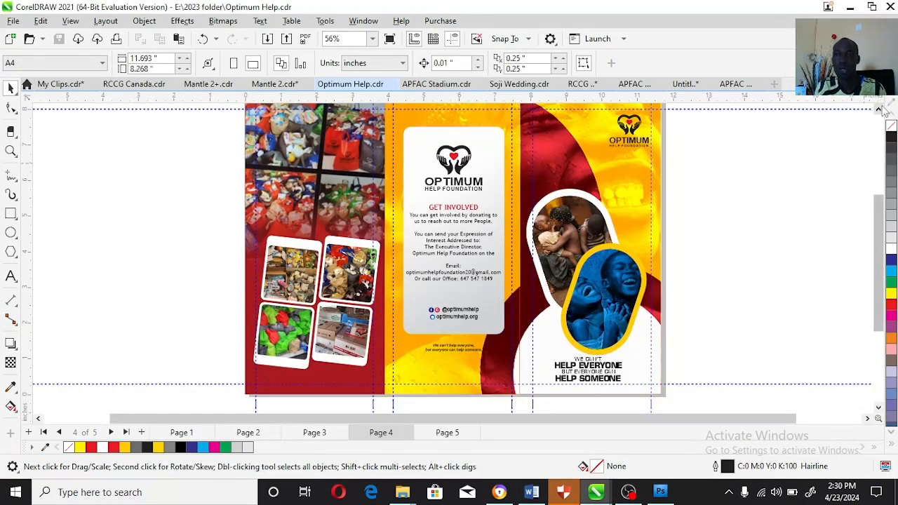
pyautogui.moveTo(503, 407); pyautogui.dragTo(672, 124)
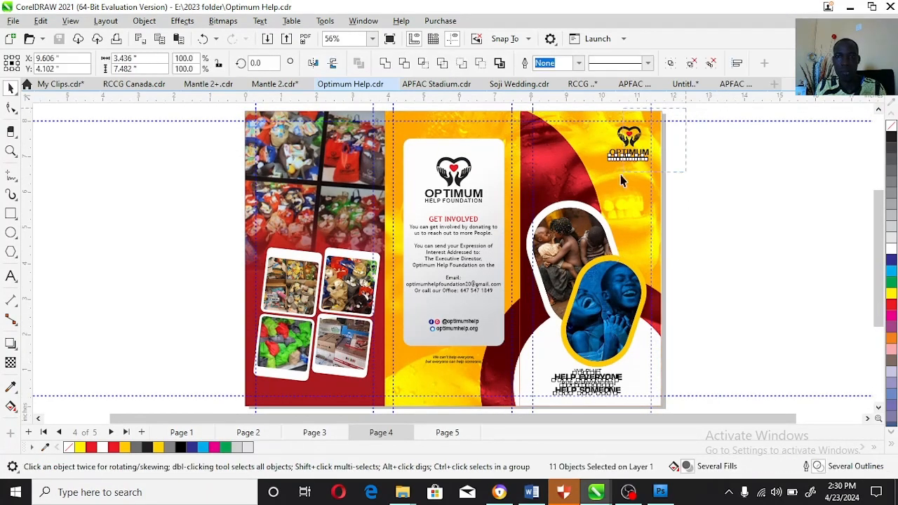
pyautogui.scroll(-1, 510, 411)
pyautogui.keyDown('shift'); pyautogui.click(510, 405); pyautogui.keyUp('shift')
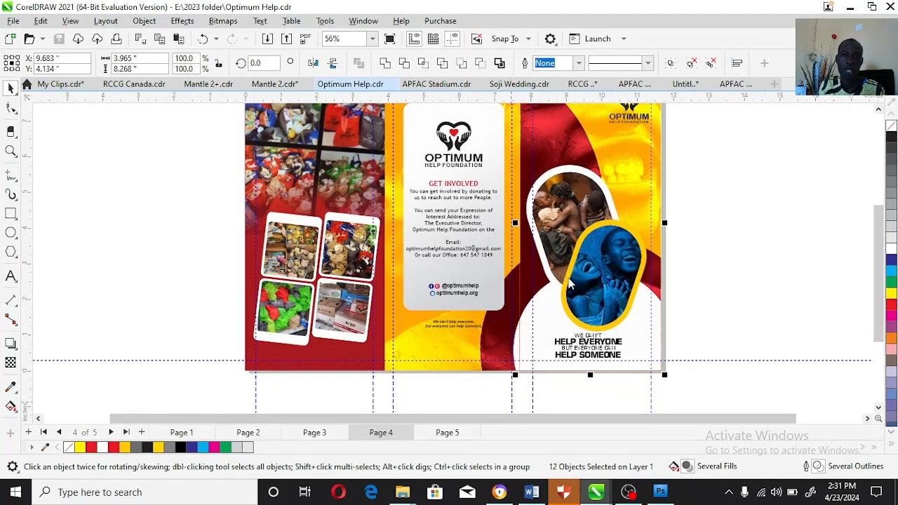
# - Export only the selected front cover objects to the Documents folder as a 24-bit PNG named 1
pyautogui.hotkey('ctrl', 'e')
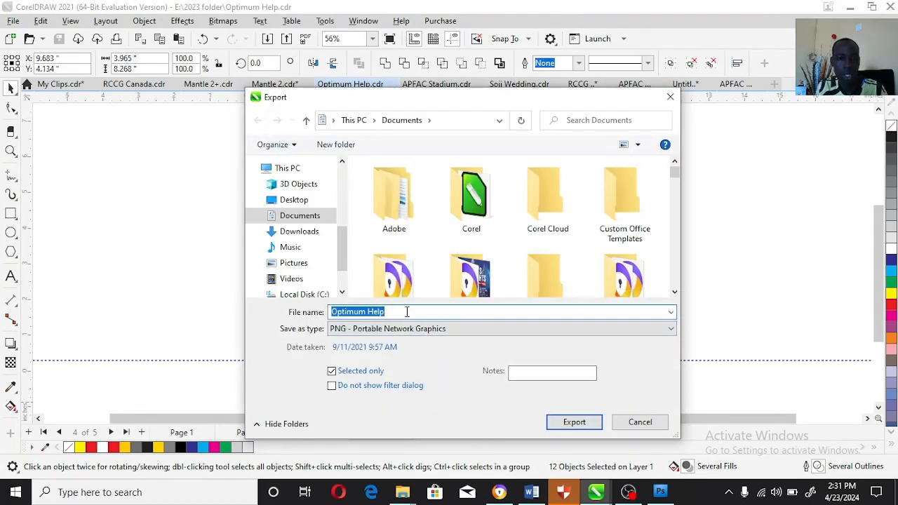
pyautogui.write('1')
pyautogui.click(574, 422)
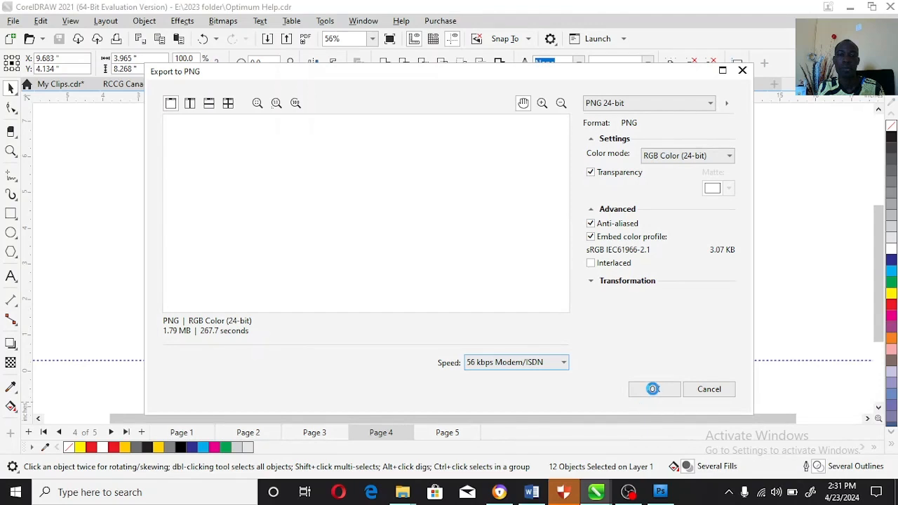
pyautogui.click(655, 390)
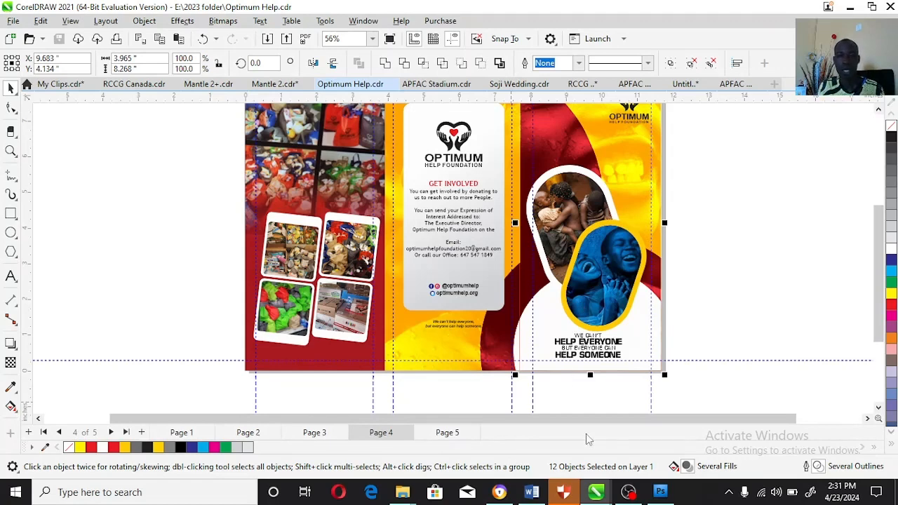
# - Deselect the cover panel, go to Page 5 with the inside spread, and select all of its objects
pyautogui.scroll(1, 211, 410)
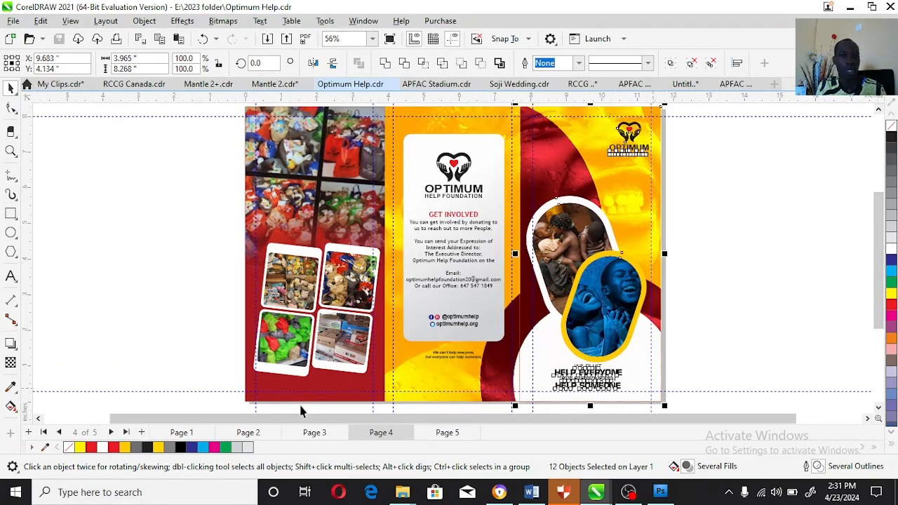
pyautogui.click(211, 411)
pyautogui.scroll(1, 715, 133)
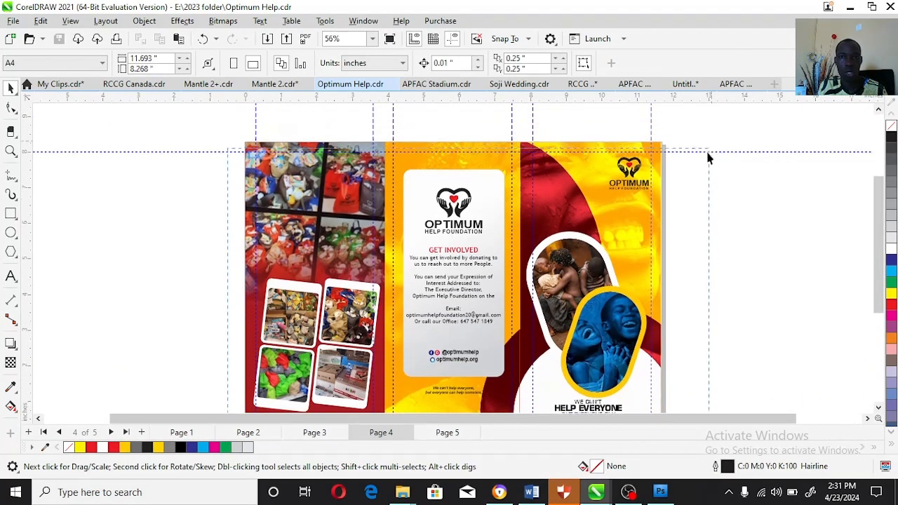
pyautogui.click(445, 432)
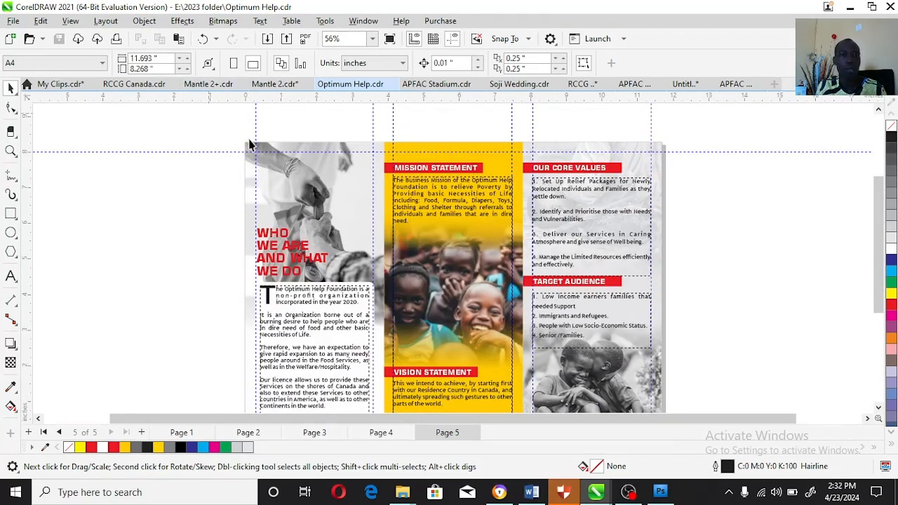
pyautogui.scroll(-1, 616, 360)
pyautogui.hotkey('ctrl', 'a')
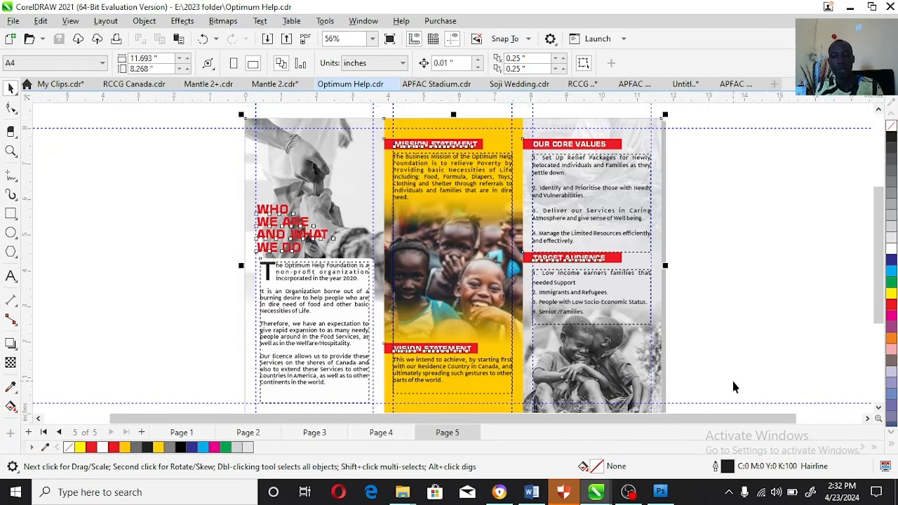
# - Export the selected inside spread to the Documents folder as a 24-bit PNG named 2
pyautogui.hotkey('ctrl', 'e')
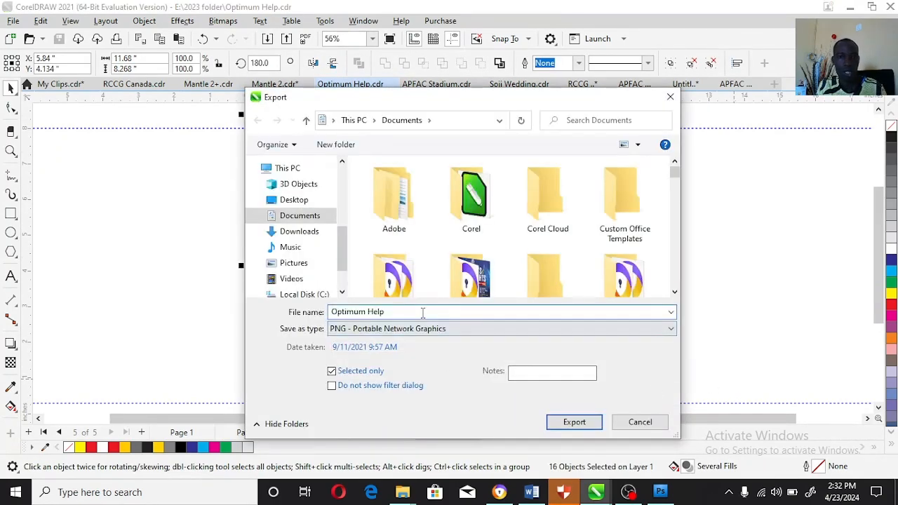
pyautogui.press('BackSpace')
pyautogui.write('2')
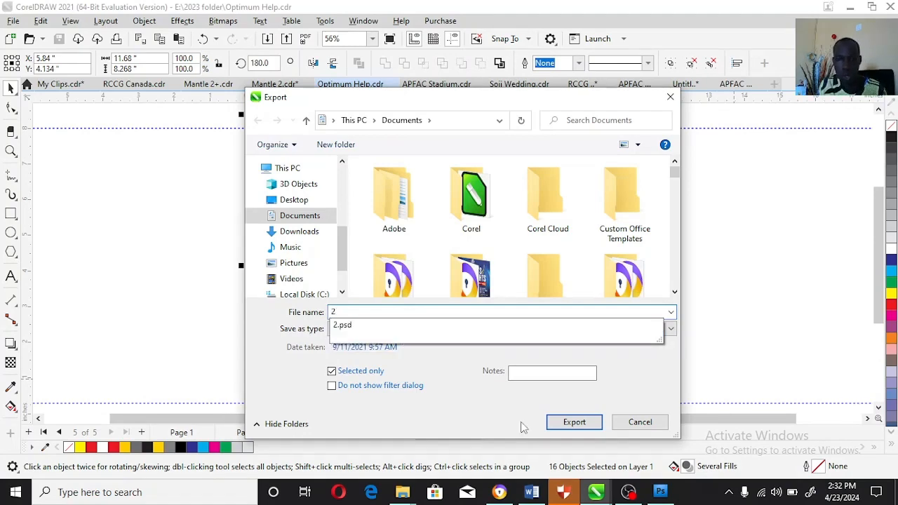
pyautogui.click(575, 424)
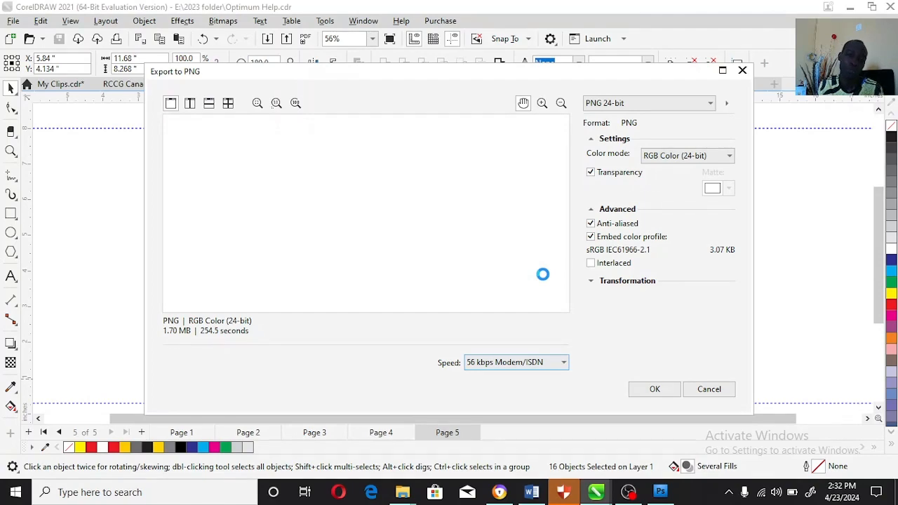
pyautogui.click(655, 391)
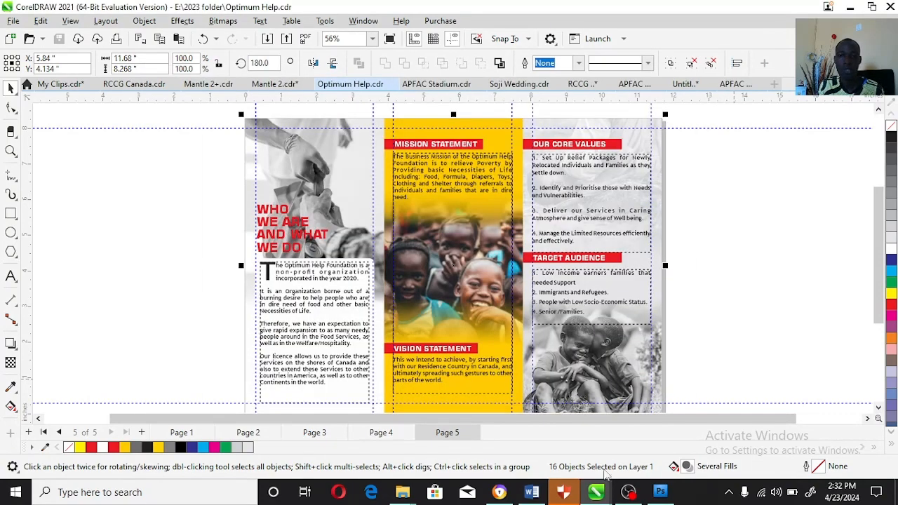
# - Switch back to Photoshop and open the exported cover image 1 from the Documents folder
pyautogui.click(660, 492)
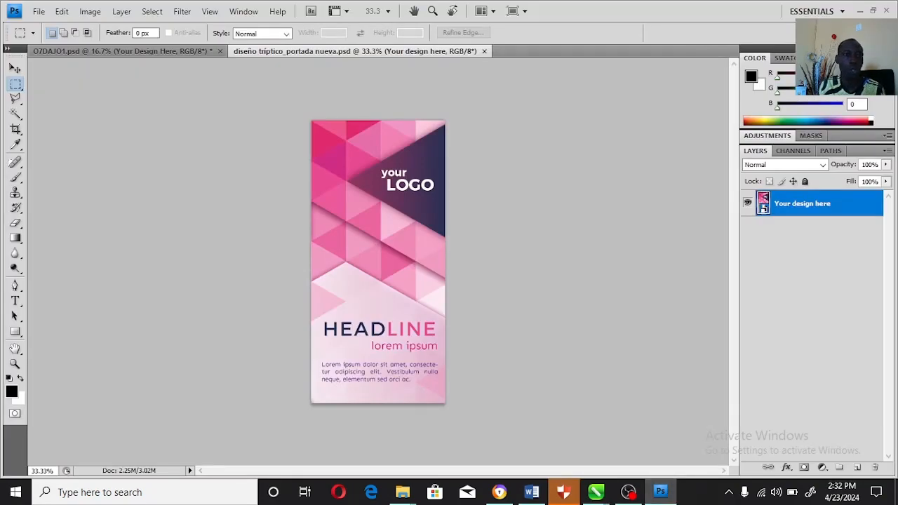
pyautogui.click(39, 11)
pyautogui.click(65, 42)
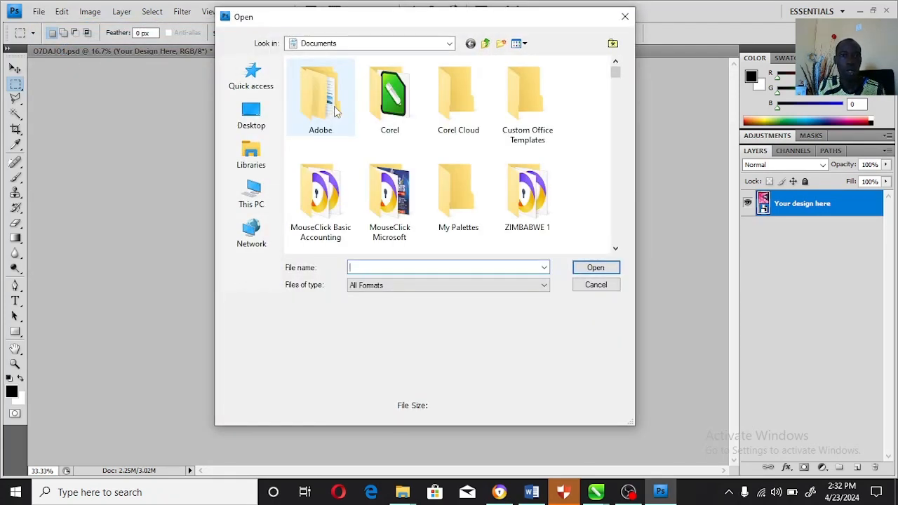
pyautogui.scroll(-2, 414, 148)
pyautogui.click(528, 148)
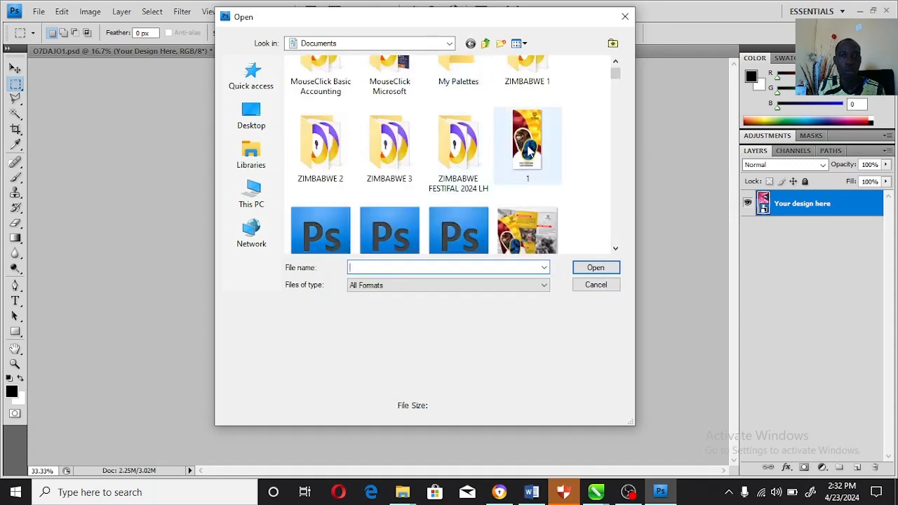
pyautogui.click(607, 268)
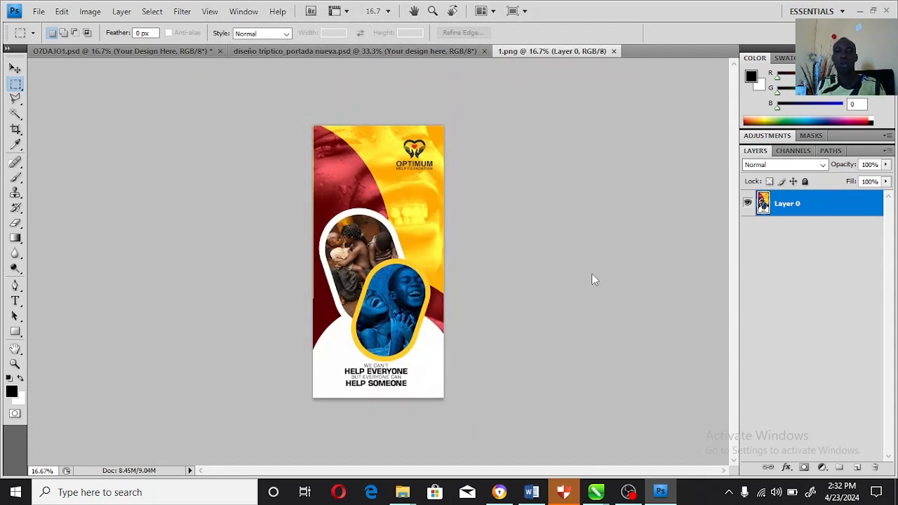
# - Copy the cover image layer from 1.png into the diseño tríptico_portada nueva.psd document with the Move tool, accepting the color conversion
pyautogui.click(15, 68)
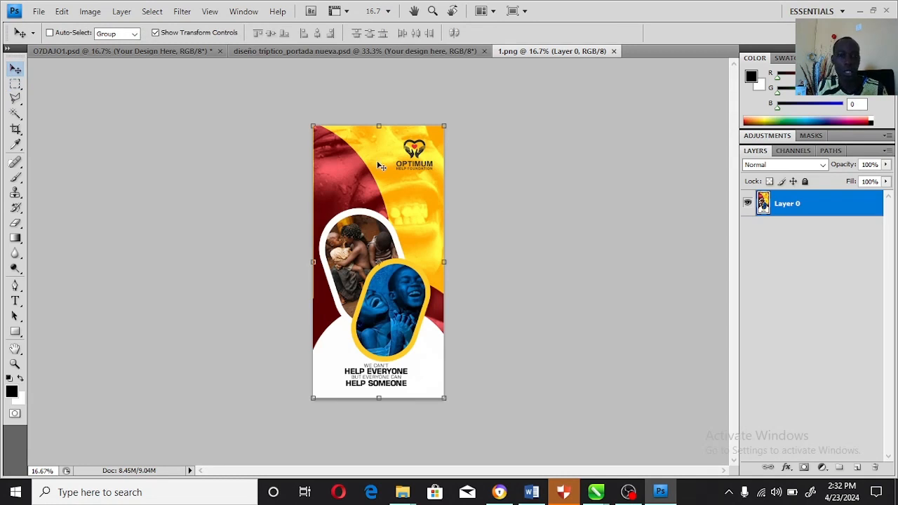
pyautogui.moveTo(381, 166); pyautogui.dragTo(383, 56)
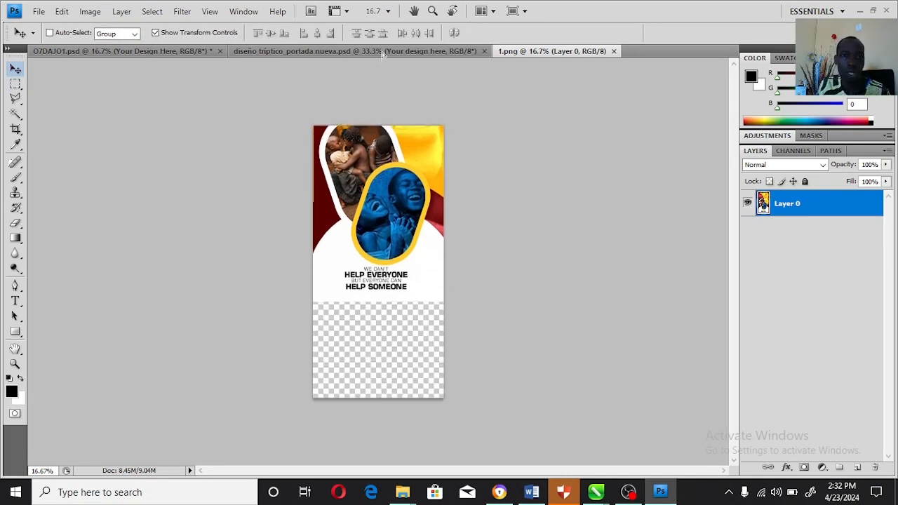
pyautogui.click(383, 52)
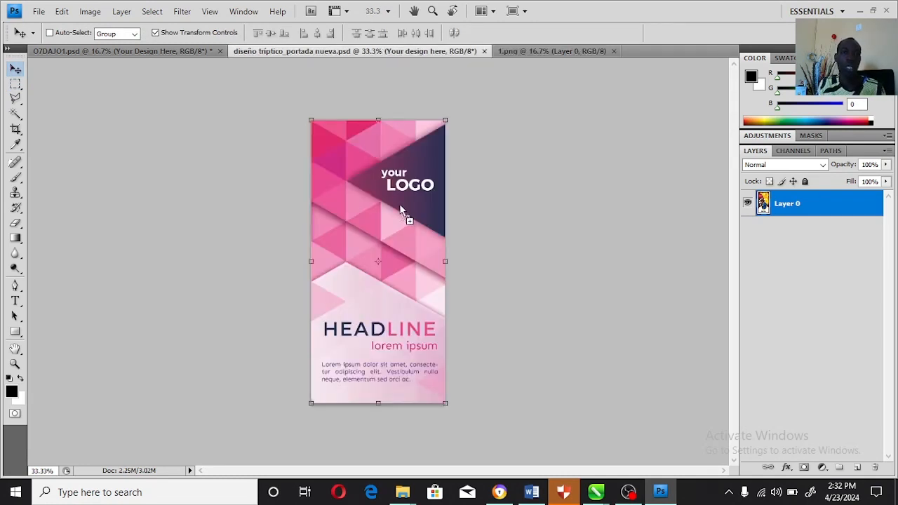
pyautogui.moveTo(408, 241); pyautogui.dragTo(408, 240)
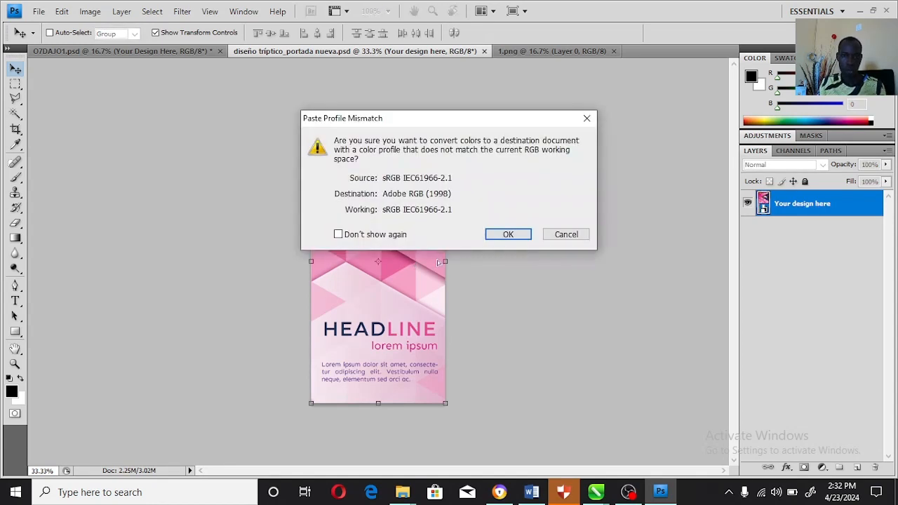
pyautogui.click(513, 233)
# - Align the cover layer with the canvas and scale it to about 52.3%, save the smart object and return to the O7DAJO1.psd mockup
pyautogui.moveTo(532, 137); pyautogui.dragTo(485, 263)
pyautogui.moveTo(404, 286); pyautogui.dragTo(391, 194)
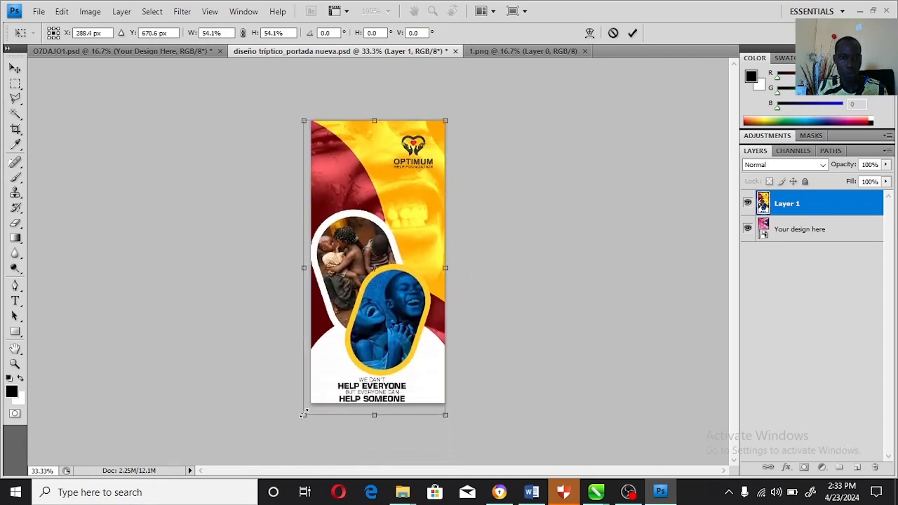
pyautogui.moveTo(303, 415); pyautogui.dragTo(306, 403)
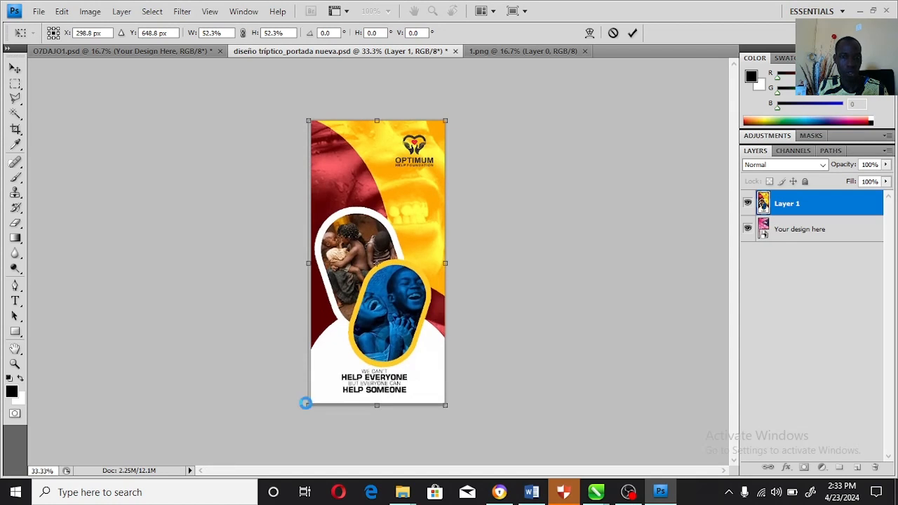
pyautogui.click(632, 34)
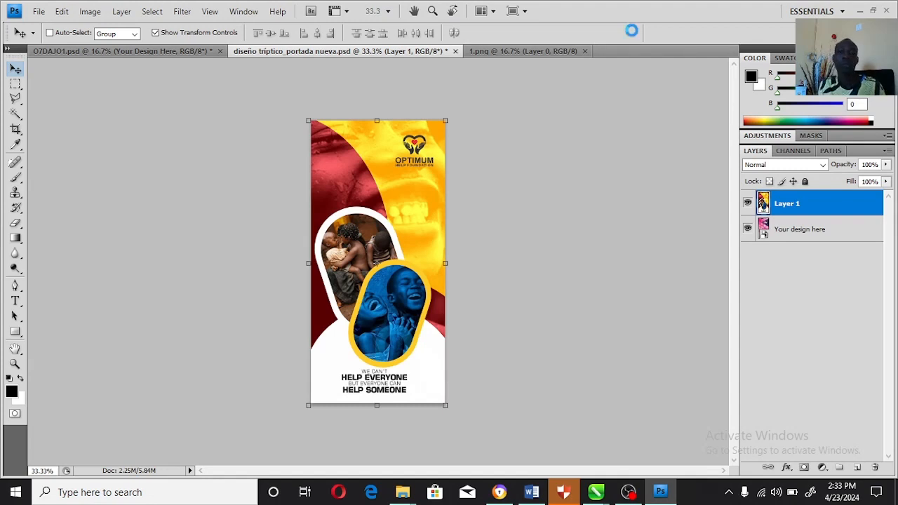
pyautogui.click(160, 50)
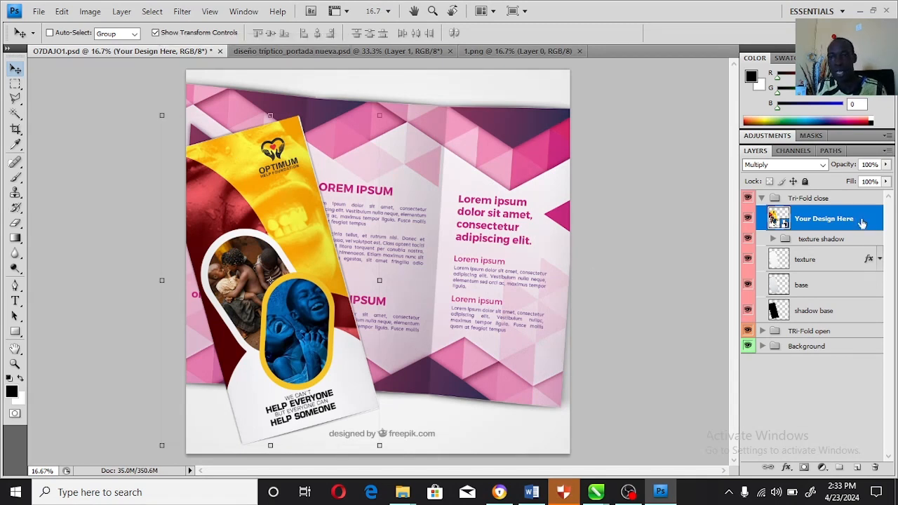
# - Collapse the Tri-Fold close group, expand TRi-Fold open and open its Your Design Here smart object for editing
pyautogui.click(762, 199)
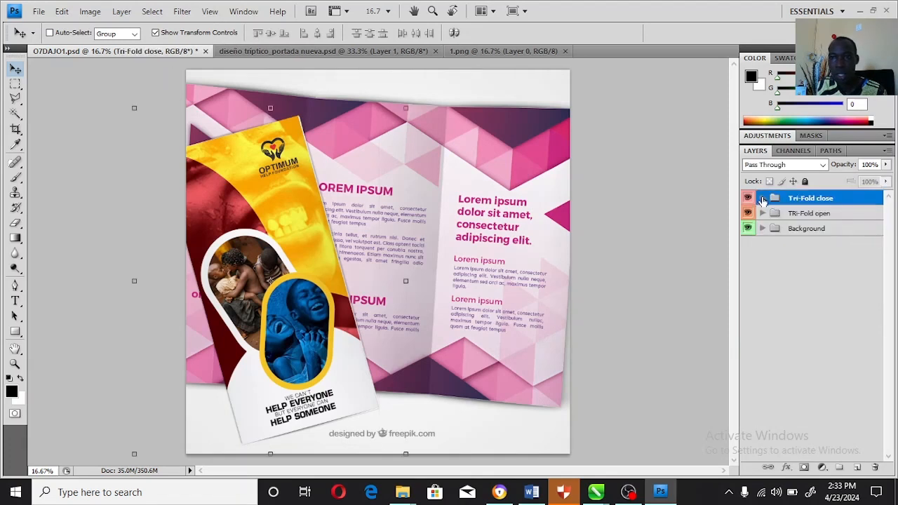
pyautogui.click(747, 213)
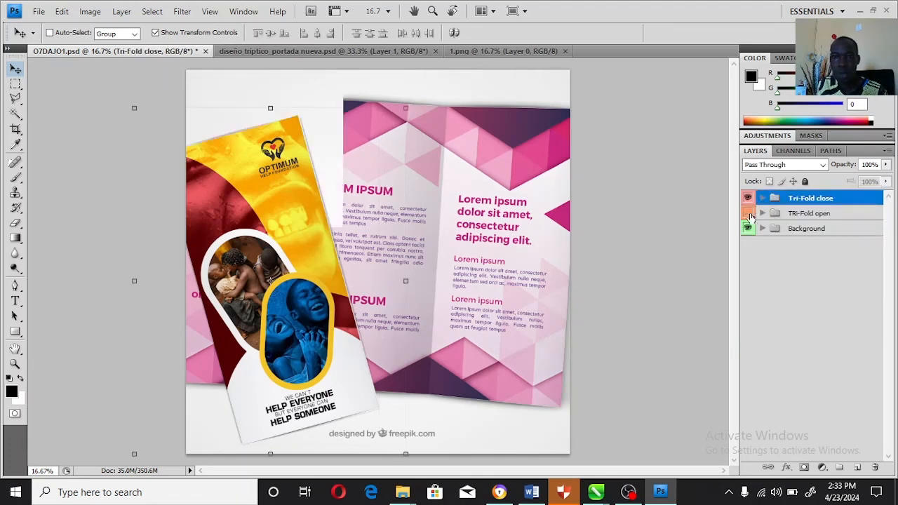
pyautogui.click(748, 213)
pyautogui.click(763, 214)
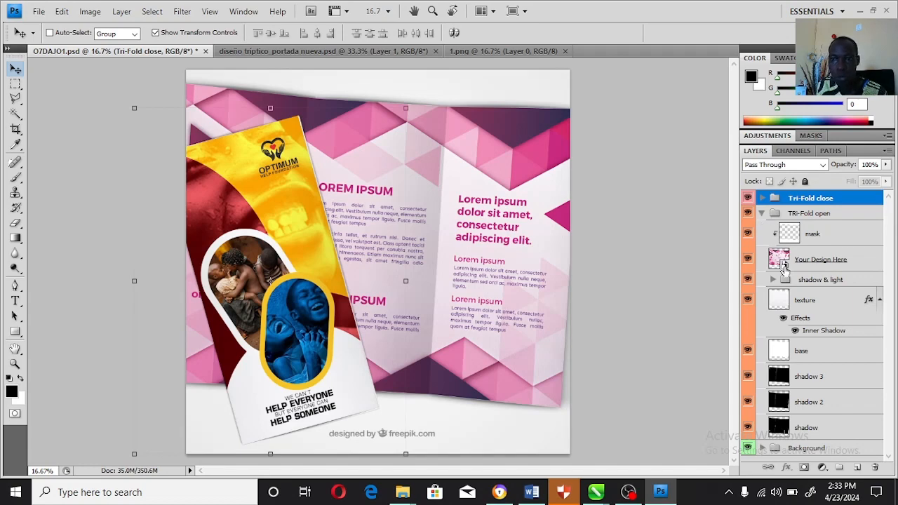
pyautogui.doubleClick(783, 265)
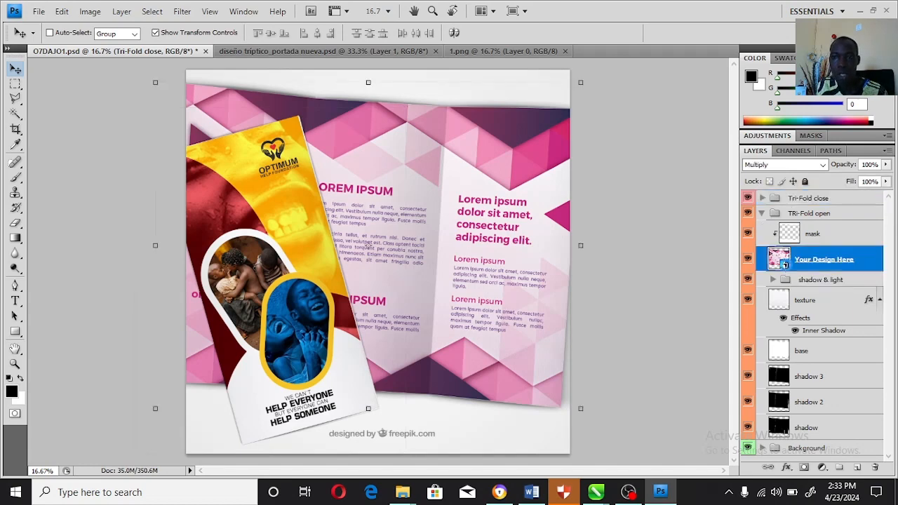
pyautogui.click(490, 212)
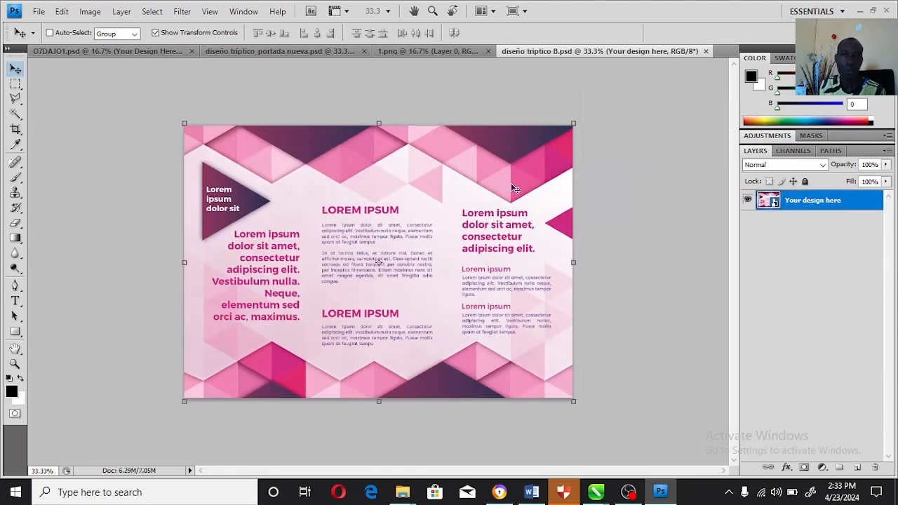
# - Close 1.png and the cover smart object document, and open the exported inside spread 2 from the Documents folder
pyautogui.click(489, 51)
pyautogui.click(450, 51)
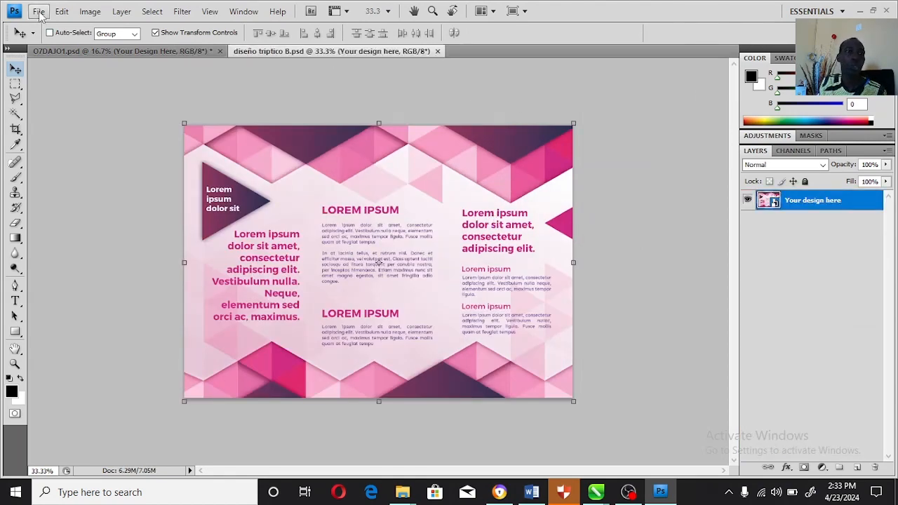
pyautogui.click(38, 12)
pyautogui.click(53, 39)
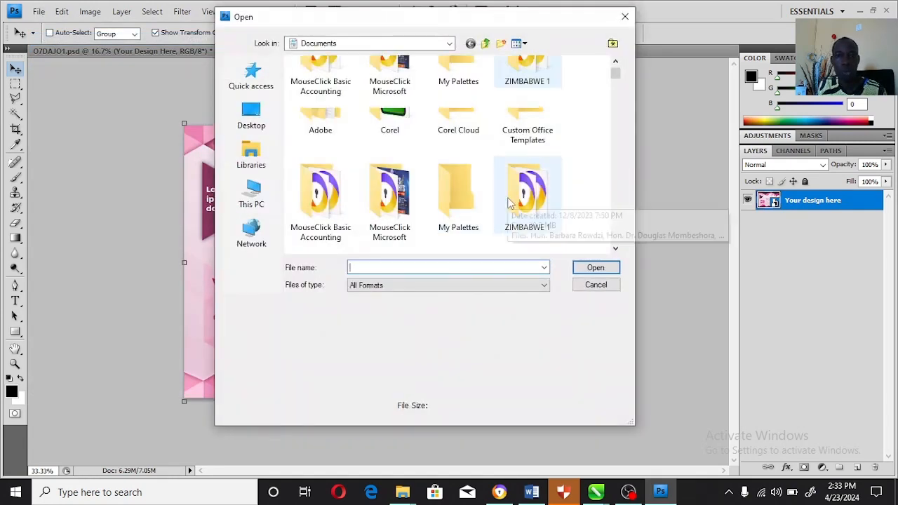
pyautogui.scroll(-3, 520, 189)
pyautogui.click(388, 225)
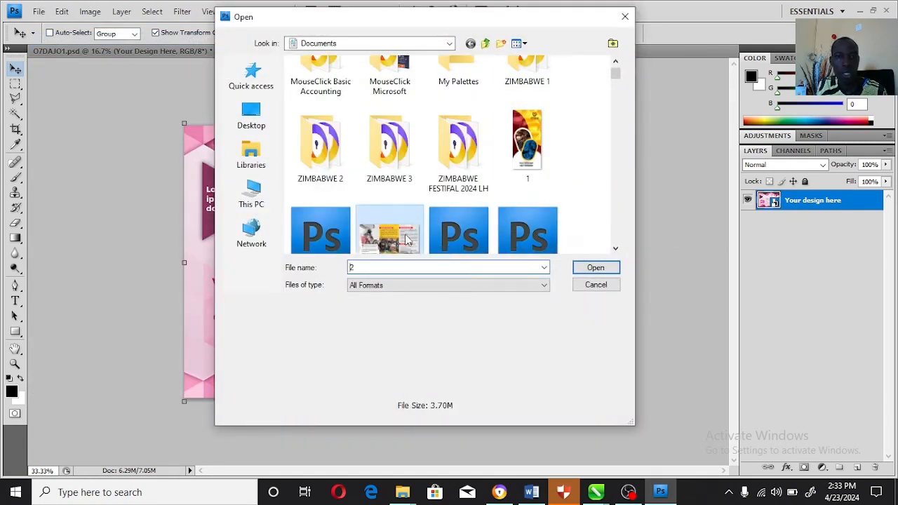
pyautogui.click(596, 267)
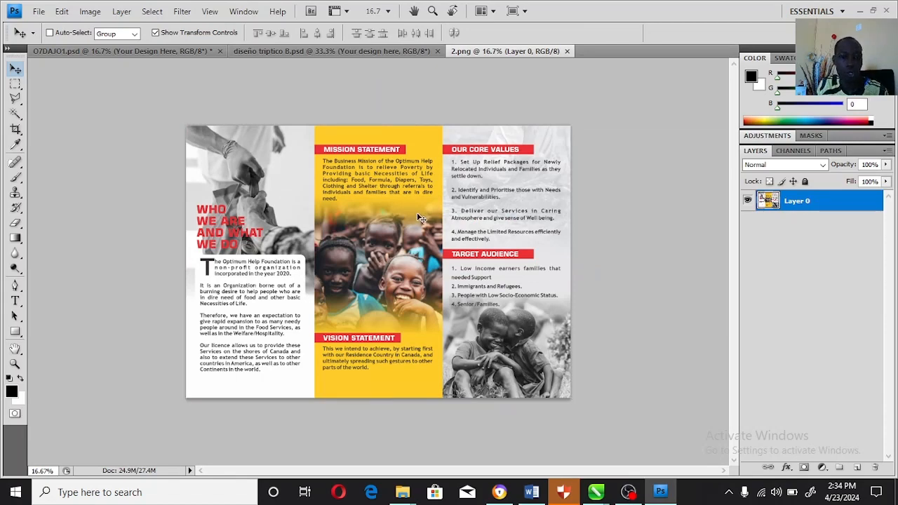
# - Copy the inside spread layer from 2.png into the diseño triptico B.psd document, accepting the color conversion
pyautogui.moveTo(419, 218); pyautogui.dragTo(440, 263)
pyautogui.press('Return')
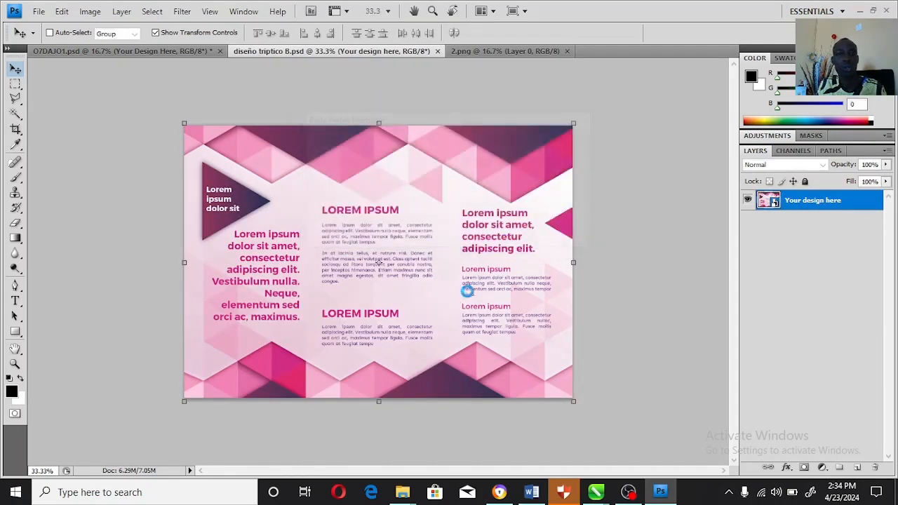
pyautogui.moveTo(467, 291); pyautogui.dragTo(396, 216)
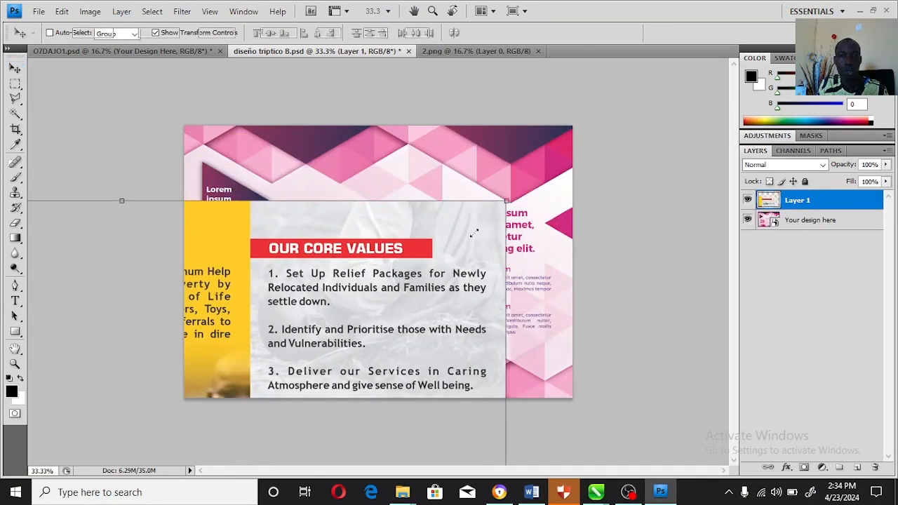
# - Scale the inside spread to about 50.6% and align it with the canvas, save the smart object and return to the O7DAJO1.psd mockup
pyautogui.moveTo(505, 200); pyautogui.dragTo(327, 328)
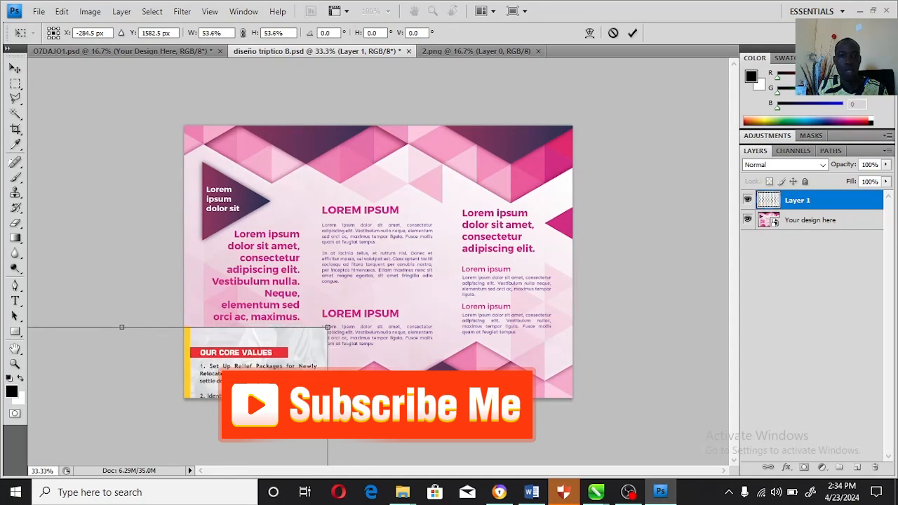
pyautogui.moveTo(282, 381); pyautogui.dragTo(551, 179)
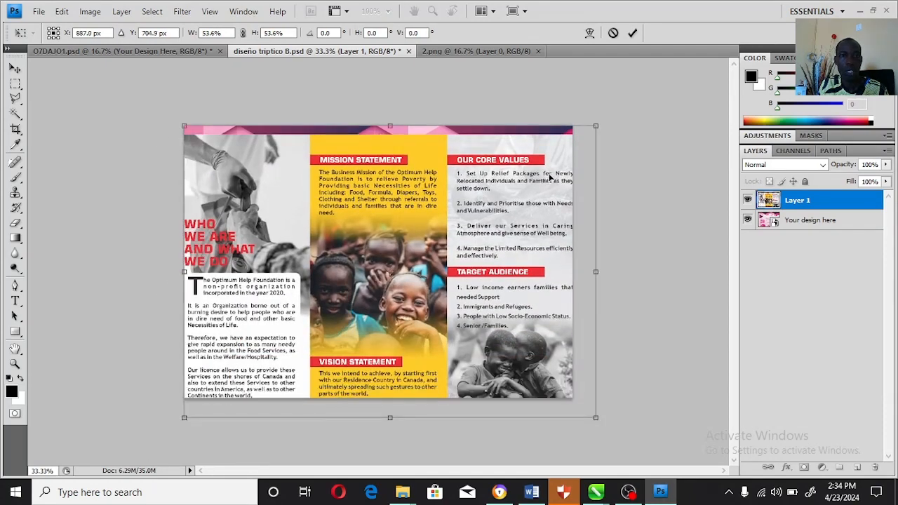
pyautogui.moveTo(596, 418); pyautogui.dragTo(574, 401)
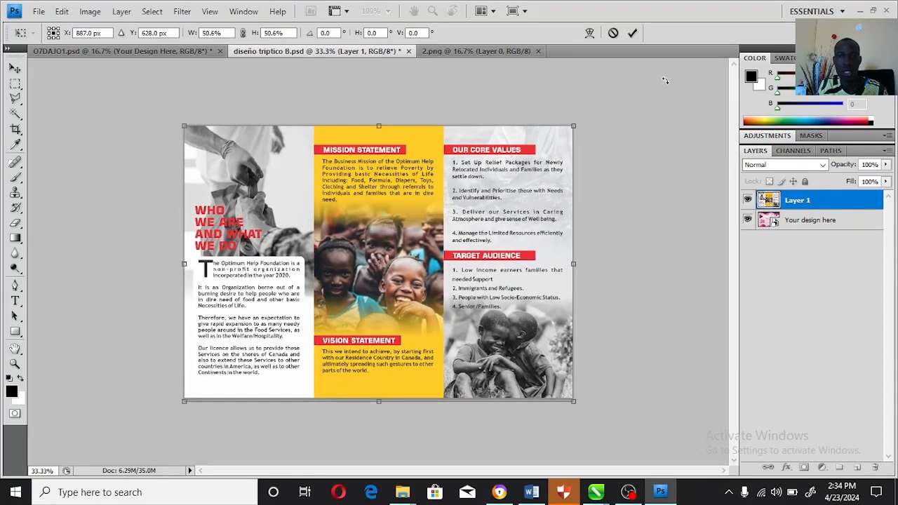
pyautogui.click(632, 33)
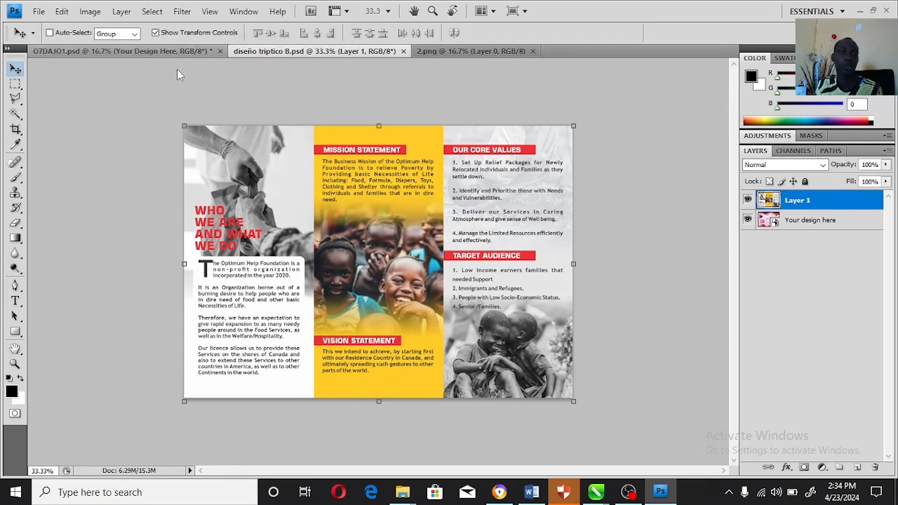
pyautogui.click(179, 51)
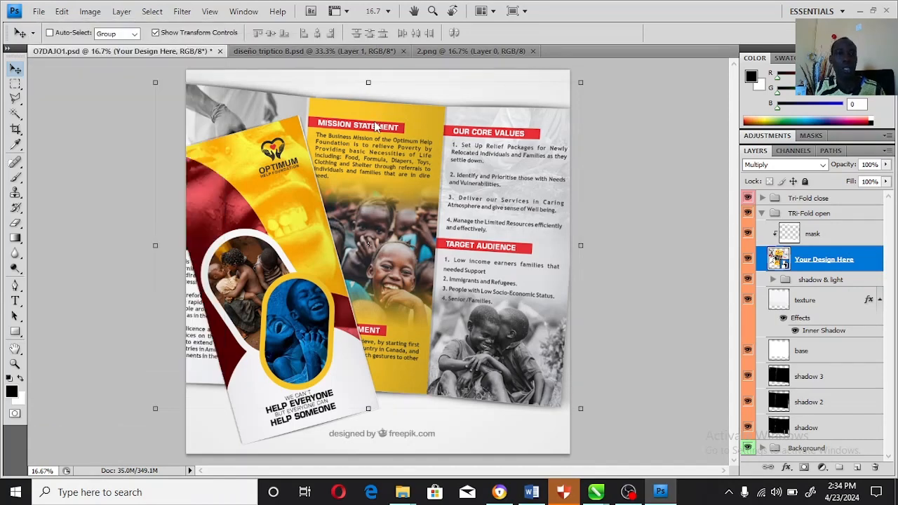
# - Save a copy of the finished mockup to the Documents folder as a non-interlaced PNG named 3
pyautogui.hotkey('ctrl', 'shift', 's')
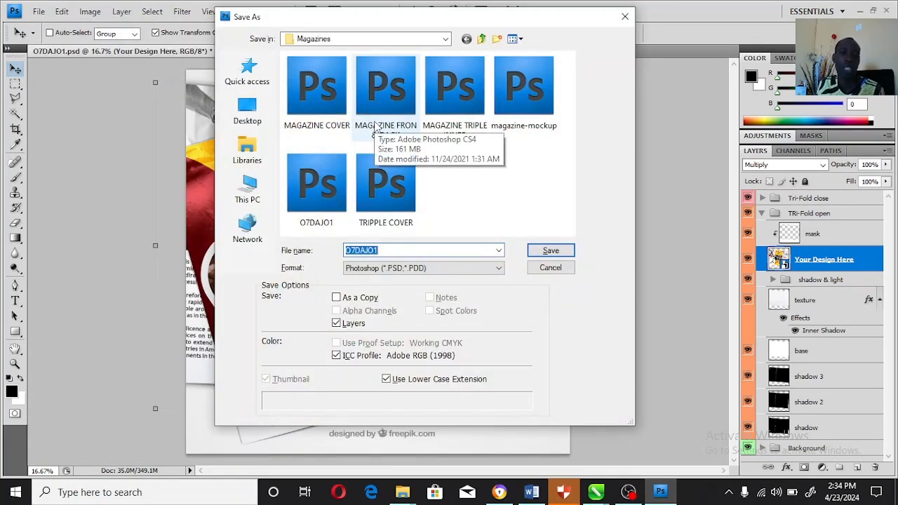
pyautogui.click(395, 268)
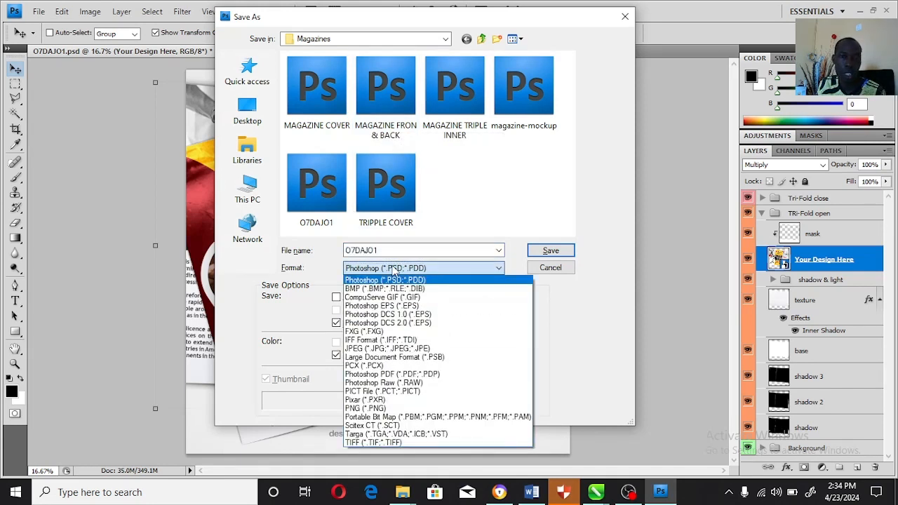
pyautogui.click(374, 408)
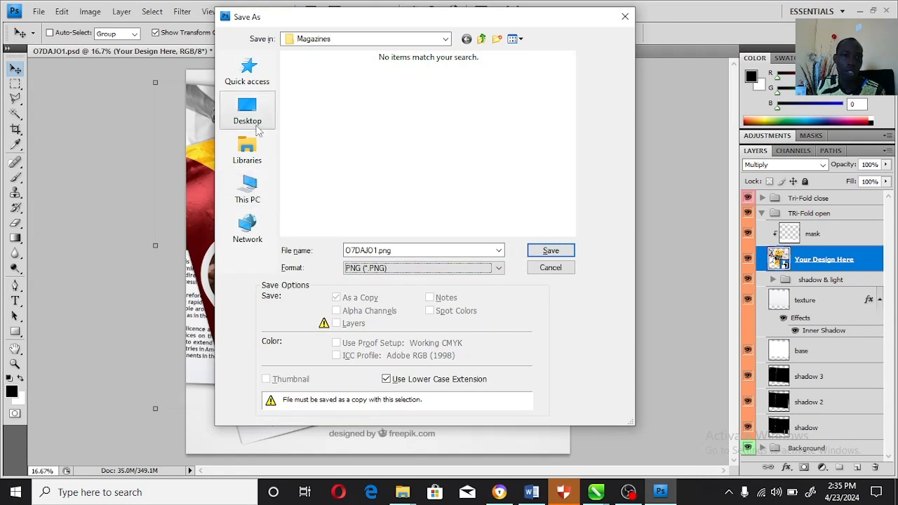
pyautogui.click(259, 196)
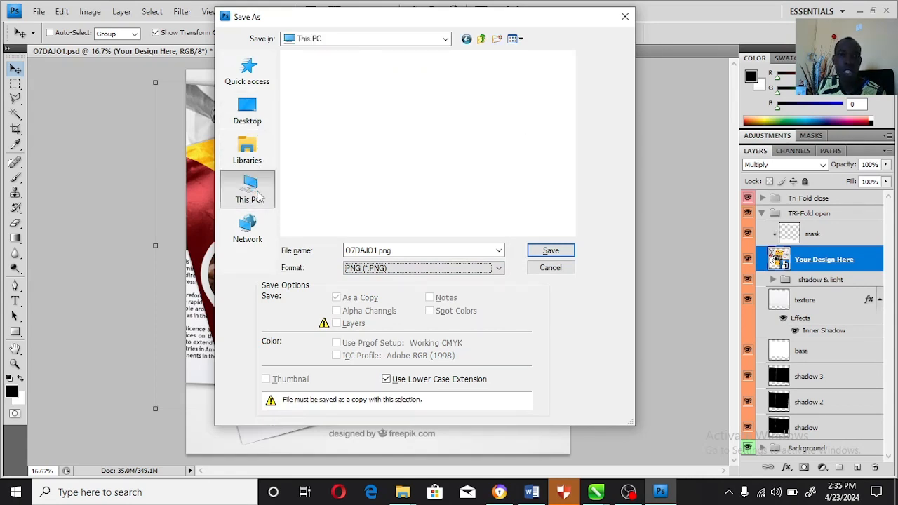
pyautogui.click(357, 155)
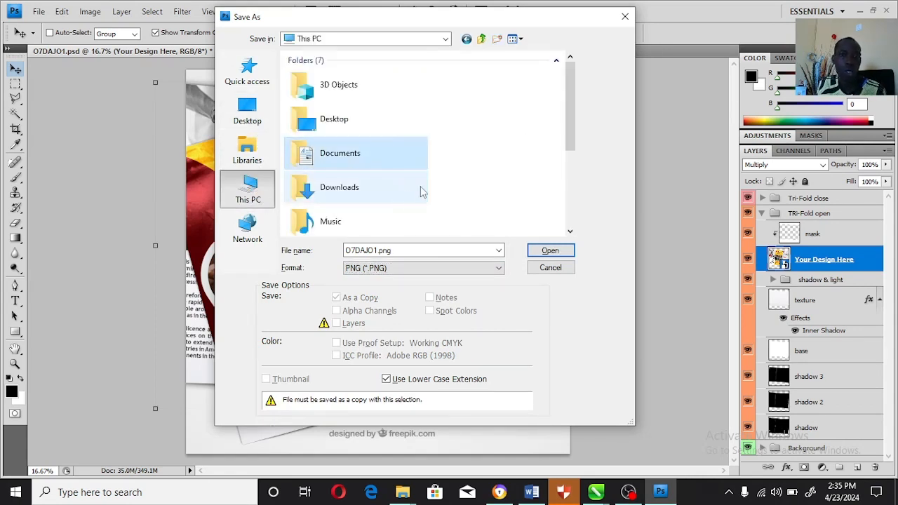
pyautogui.doubleClick(364, 156)
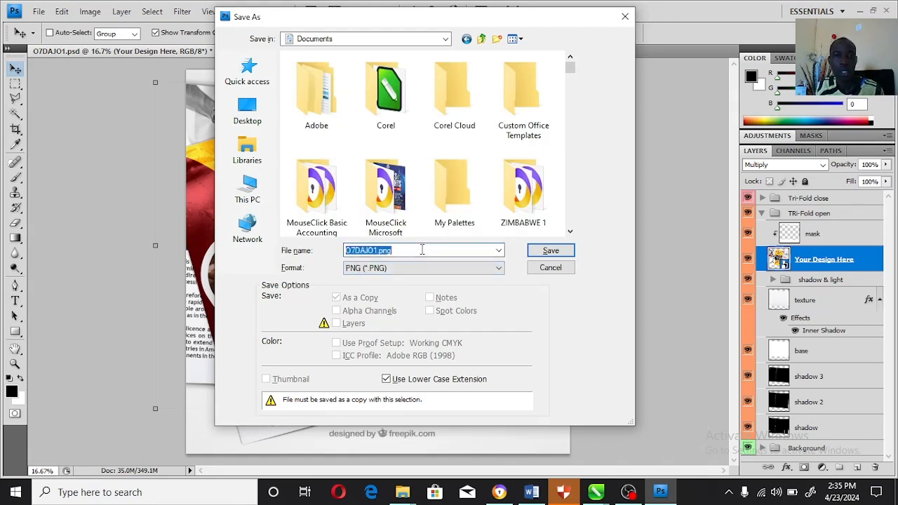
pyautogui.write('3')
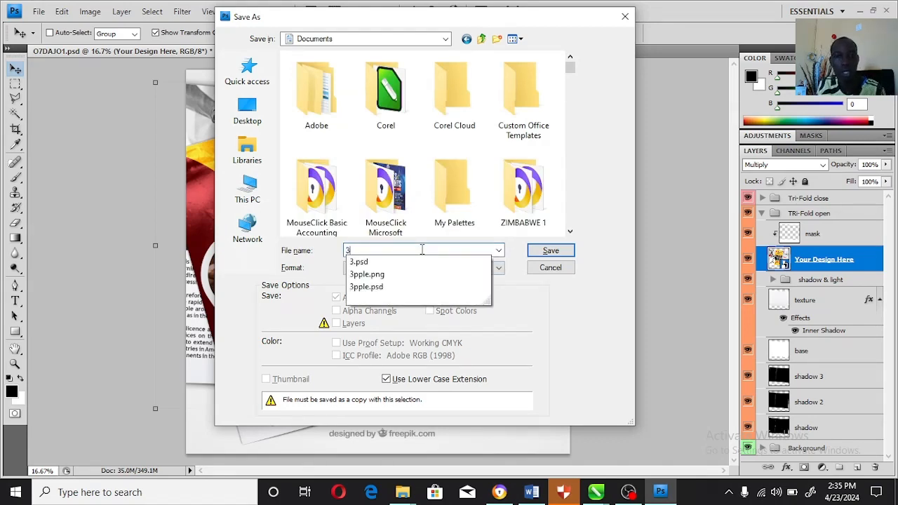
pyautogui.click(549, 250)
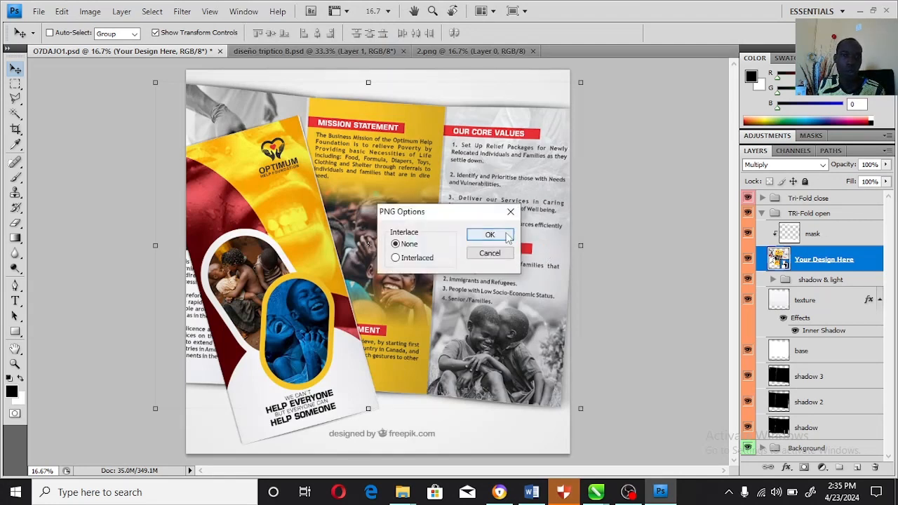
pyautogui.click(491, 231)
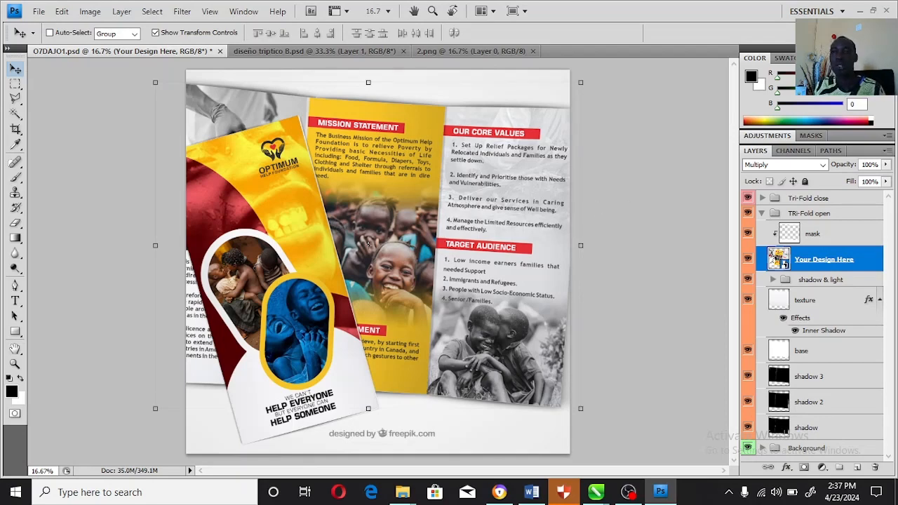
# - Switch to CorelDRAW and choose the mockup image 3.png from the Documents folder for import into the blank Letter-size Untitled-2 document
pyautogui.moveTo(595, 492)
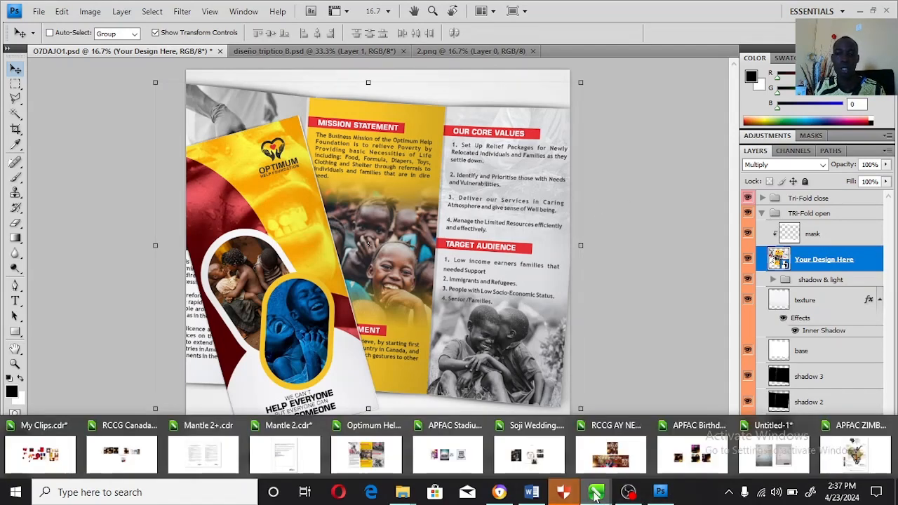
pyautogui.click(381, 463)
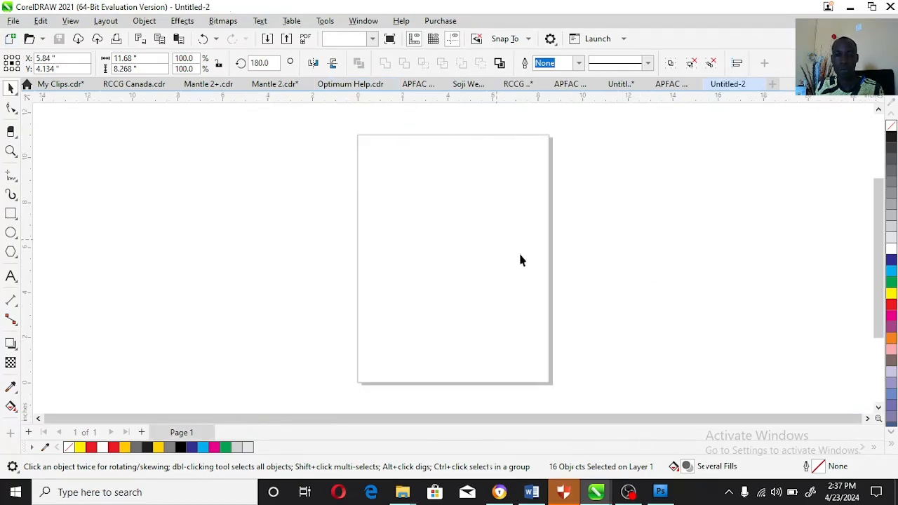
pyautogui.rightClick(520, 257)
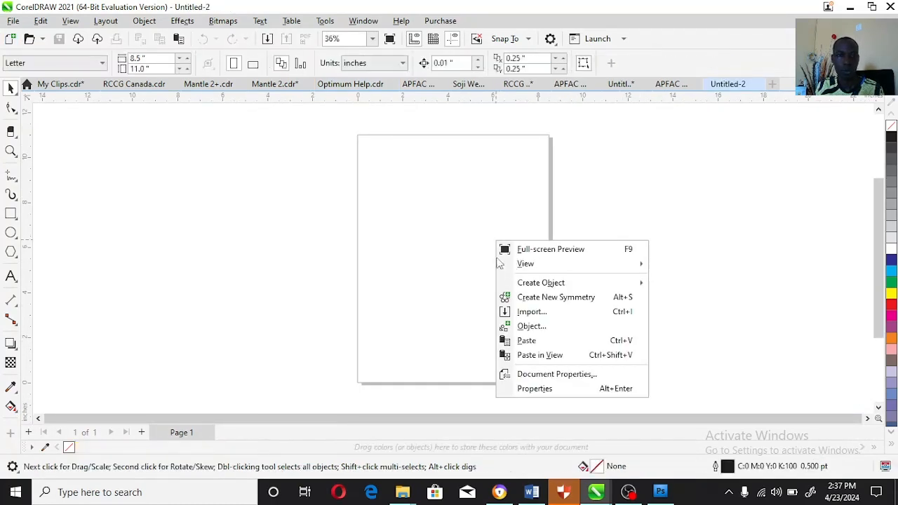
pyautogui.click(539, 316)
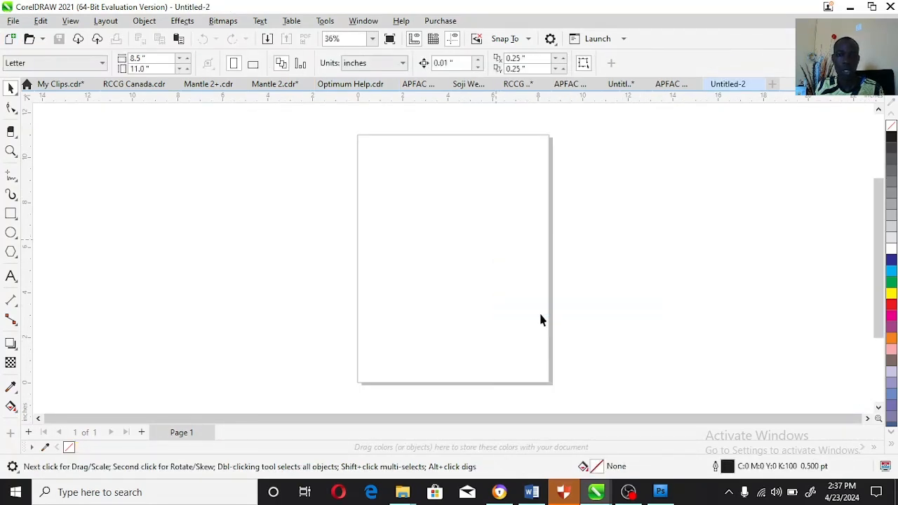
pyautogui.click(482, 281)
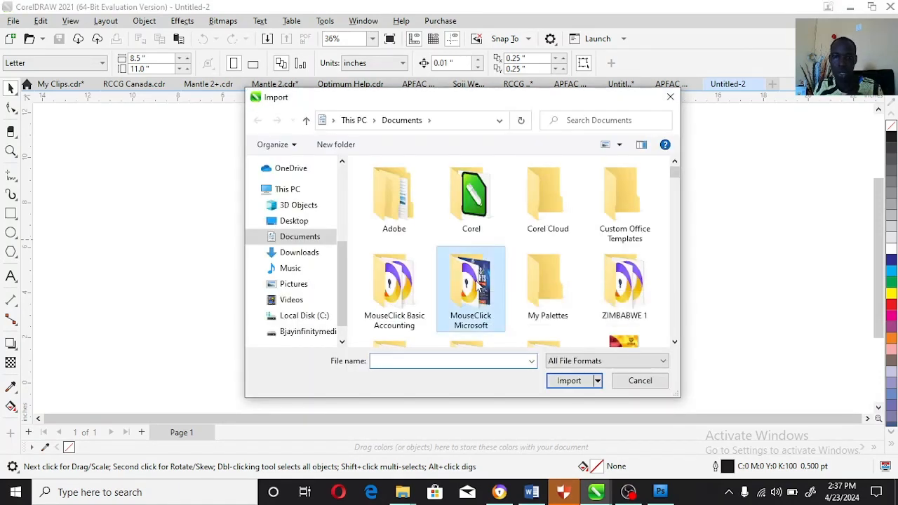
pyautogui.click(674, 343)
pyautogui.click(674, 342)
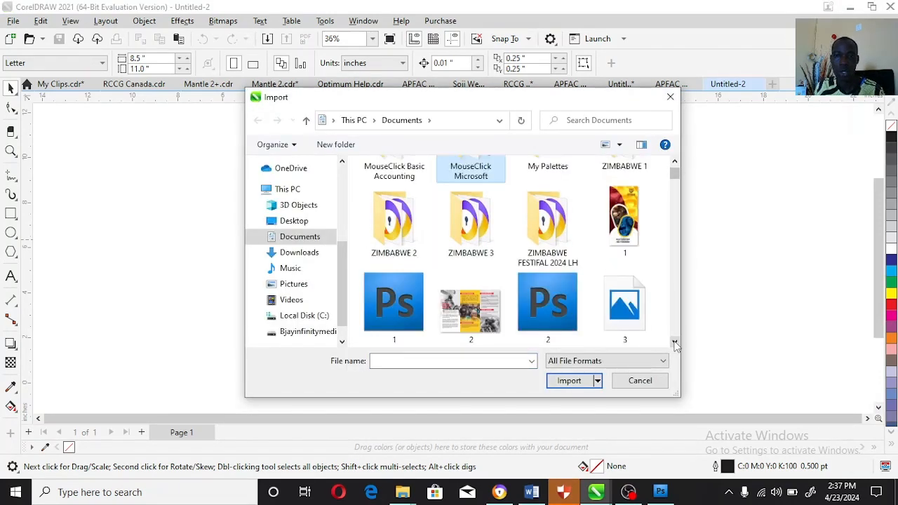
pyautogui.click(640, 322)
pyautogui.click(576, 382)
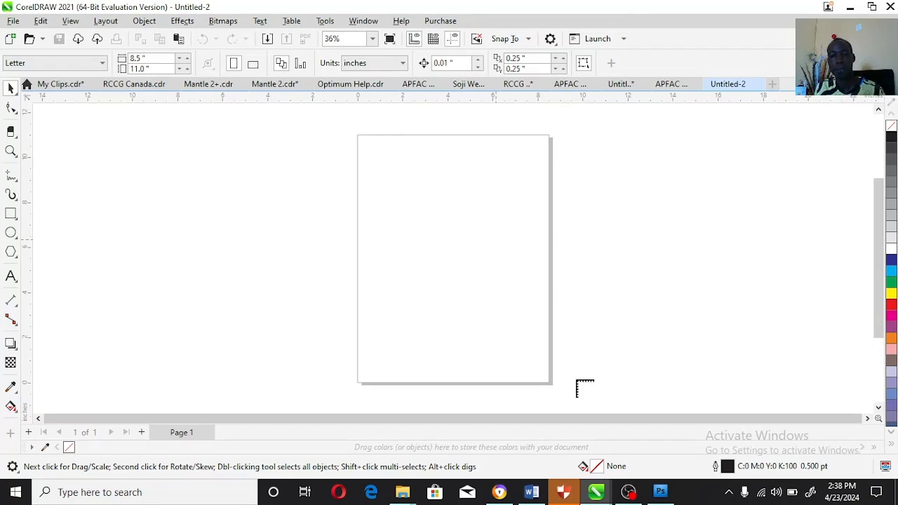
# - Place the imported mockup centred on the page at its original size and preview it full screen
pyautogui.press('Return')
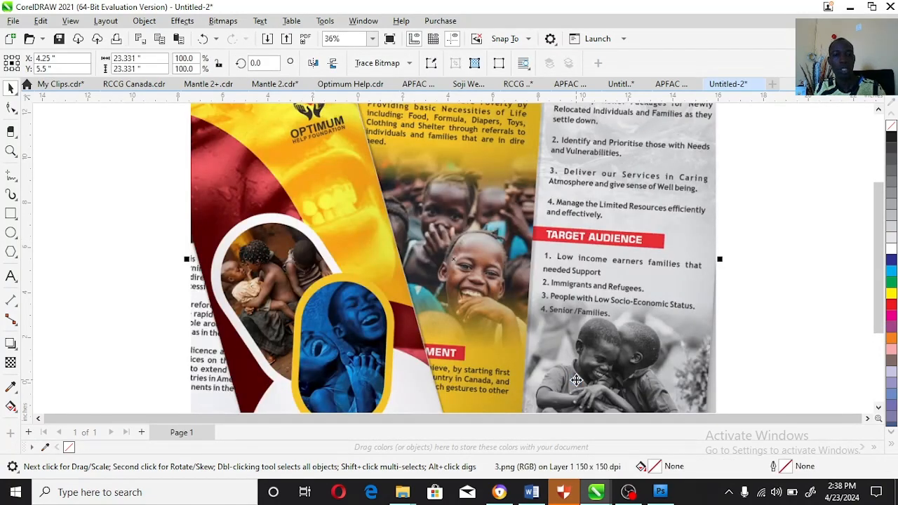
pyautogui.press('F4')
pyautogui.press('F9')
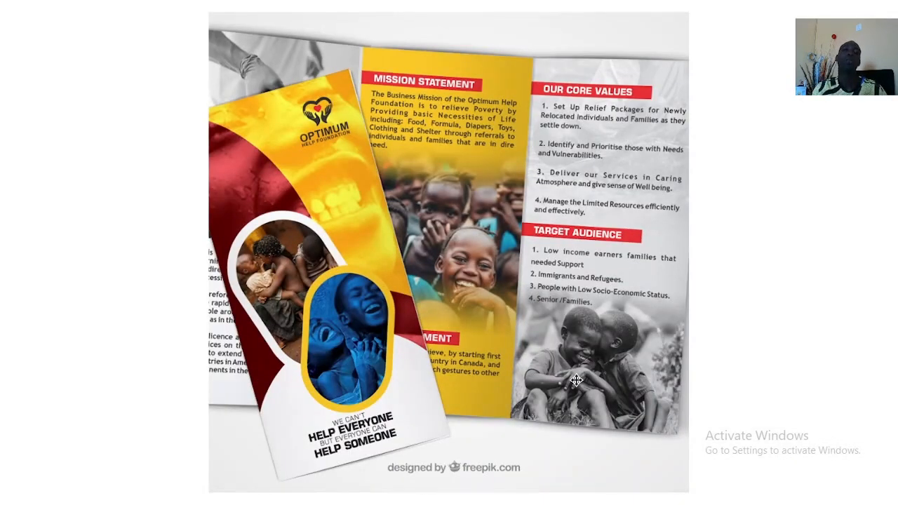